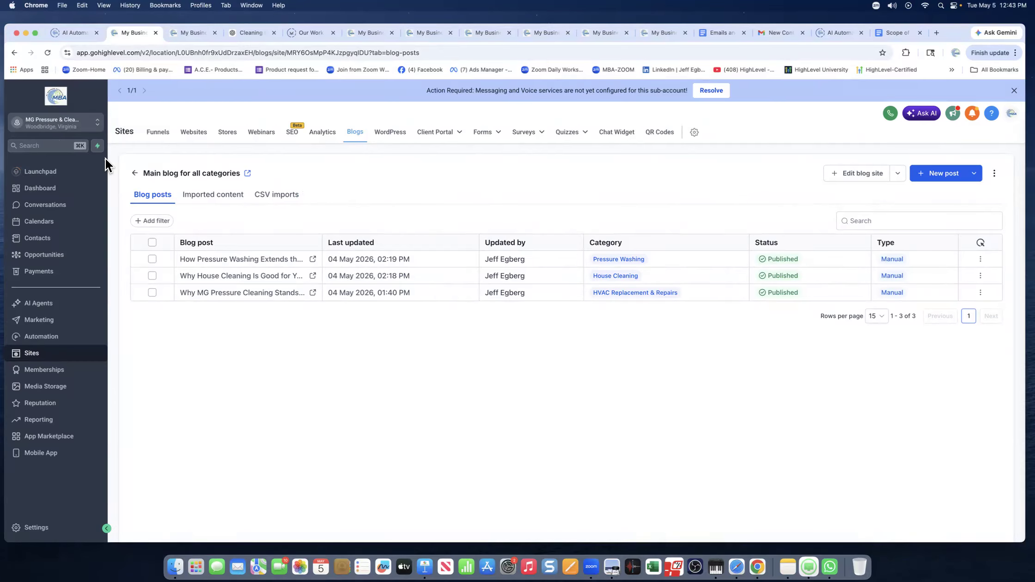
# Leave the Main blog for all categories post list and go back to the Blogs overview.
pyautogui.click(135, 173)
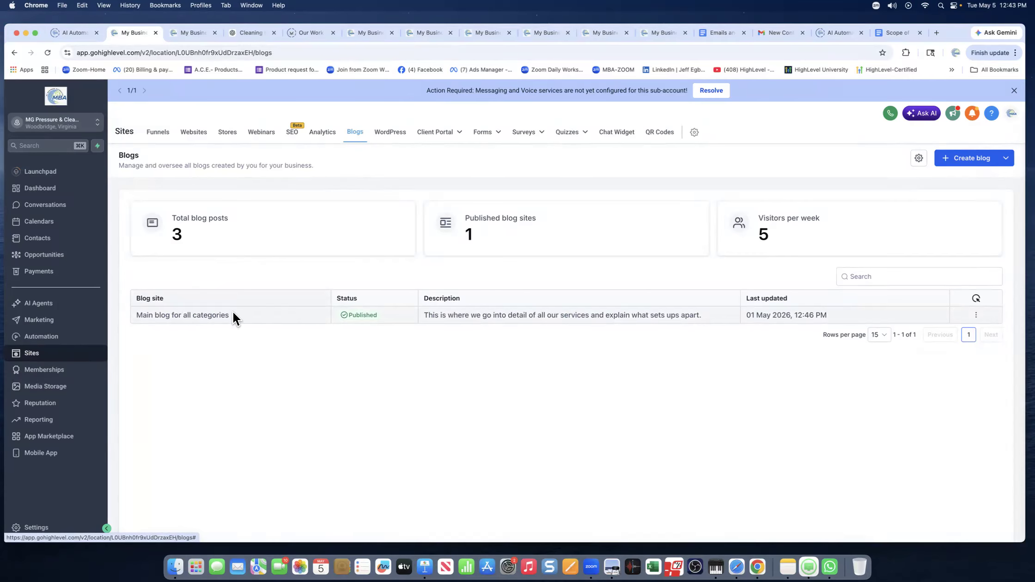
# Open Main blog for all categories and scroll through its three published posts.
pyautogui.click(199, 317)
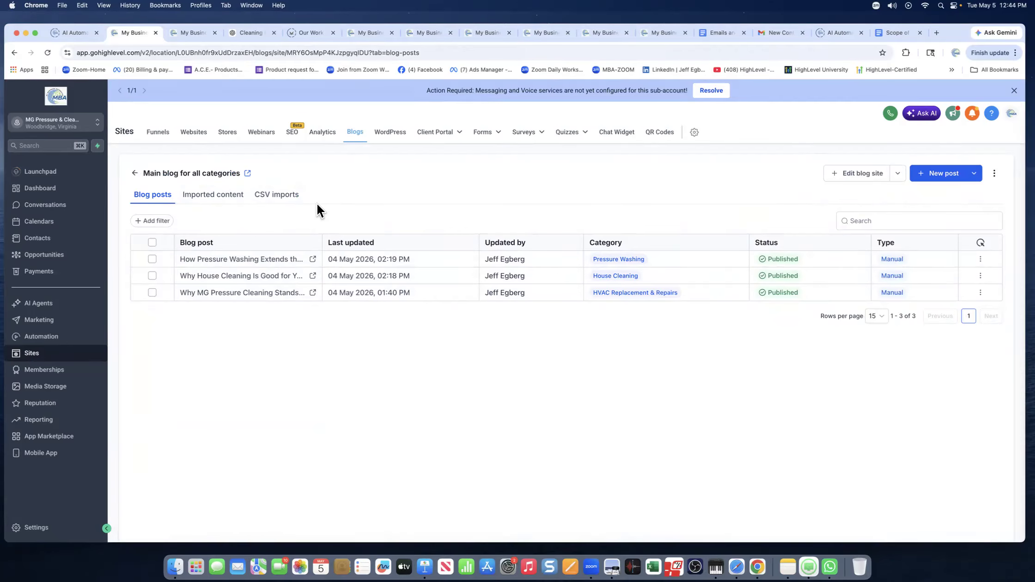
pyautogui.scroll(-1, 280, 199)
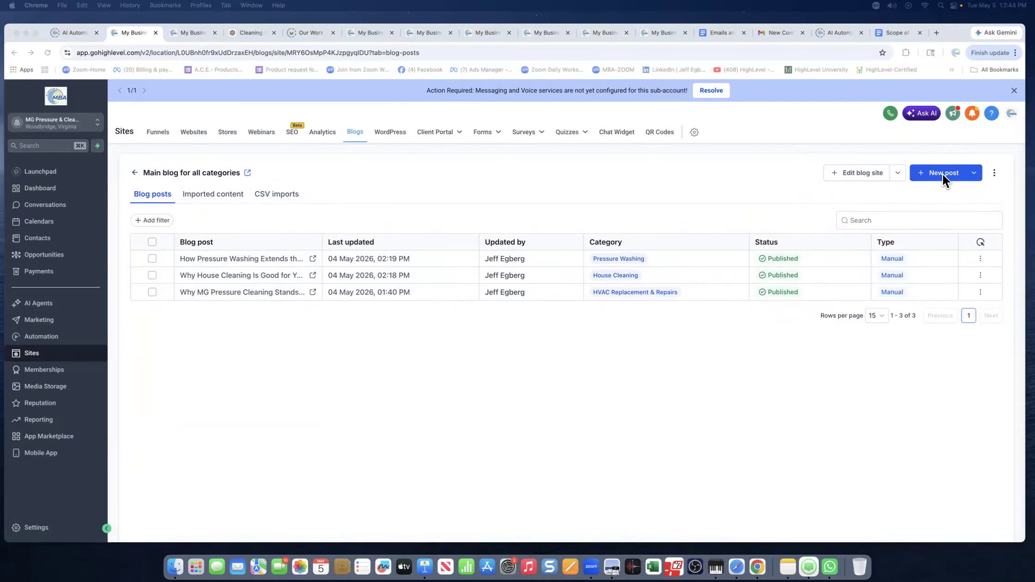
pyautogui.scroll(-1, 782, 240)
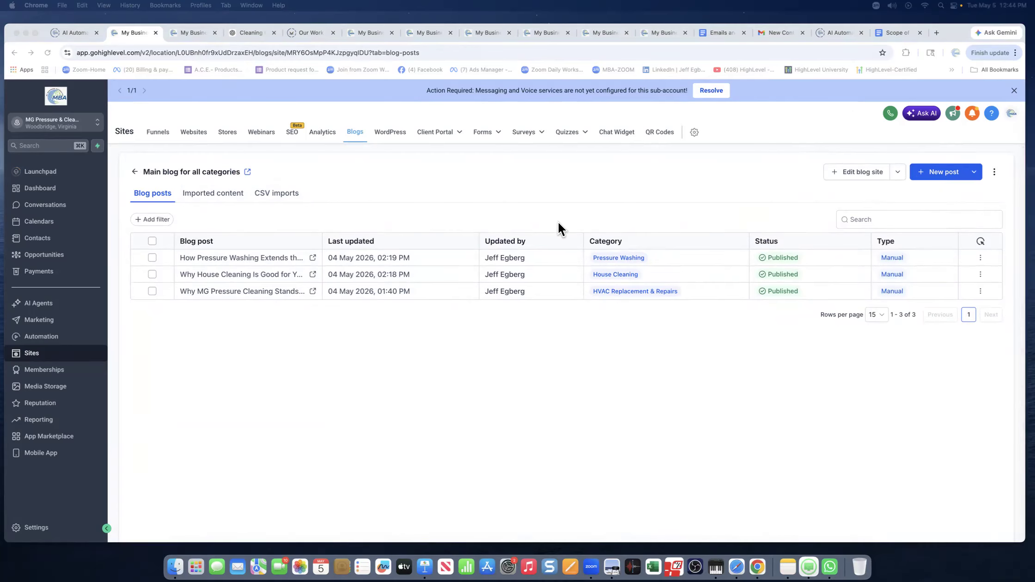
pyautogui.scroll(-1, 584, 185)
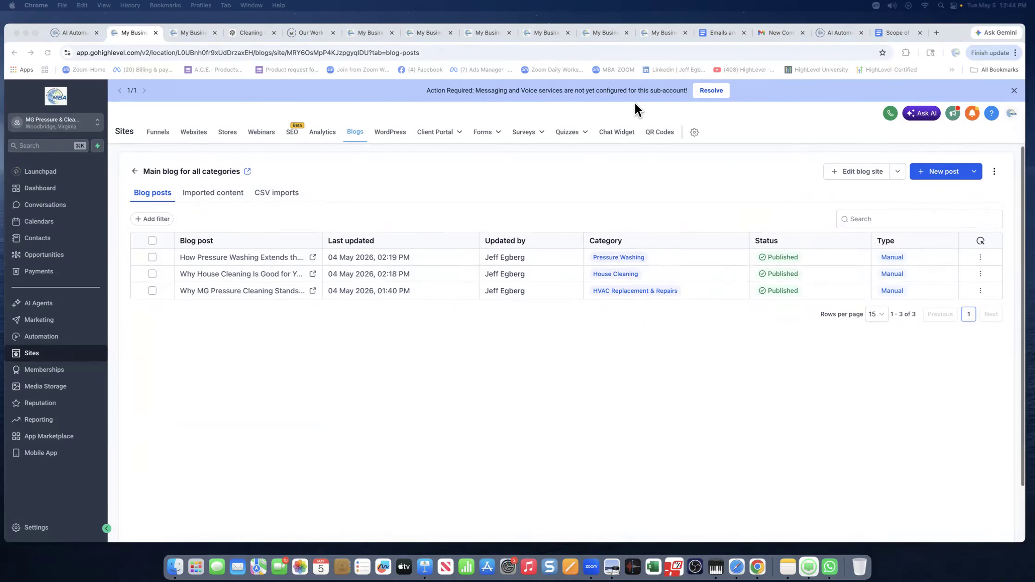
# In the ChatGPT Cleaning chat, copy the original request for three cleaning-company blogs.
pyautogui.click(249, 33)
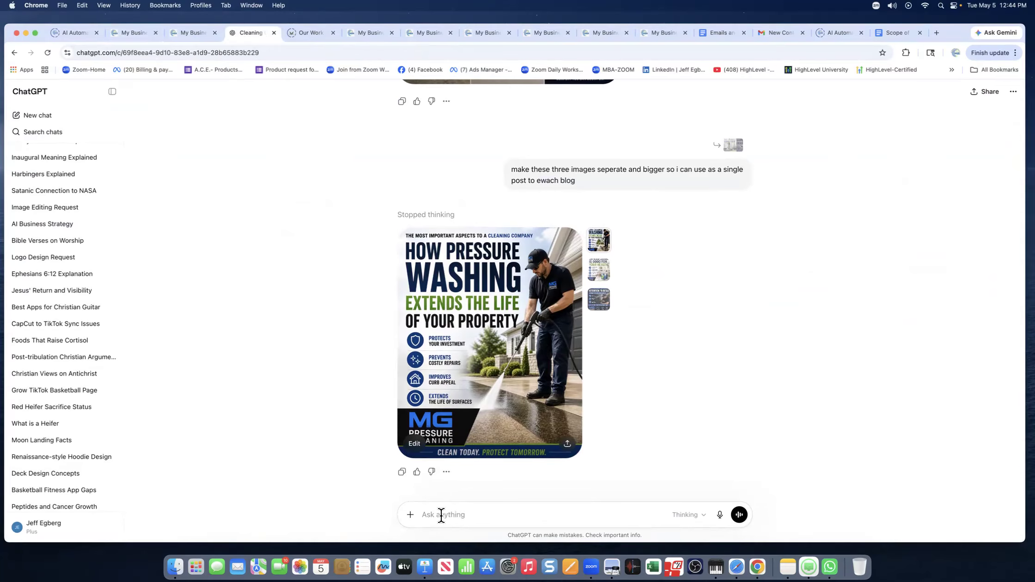
pyautogui.click(462, 513)
pyautogui.scroll(2, 440, 393)
pyautogui.scroll(20, 440, 394)
pyautogui.scroll(20, 439, 388)
pyautogui.scroll(20, 439, 386)
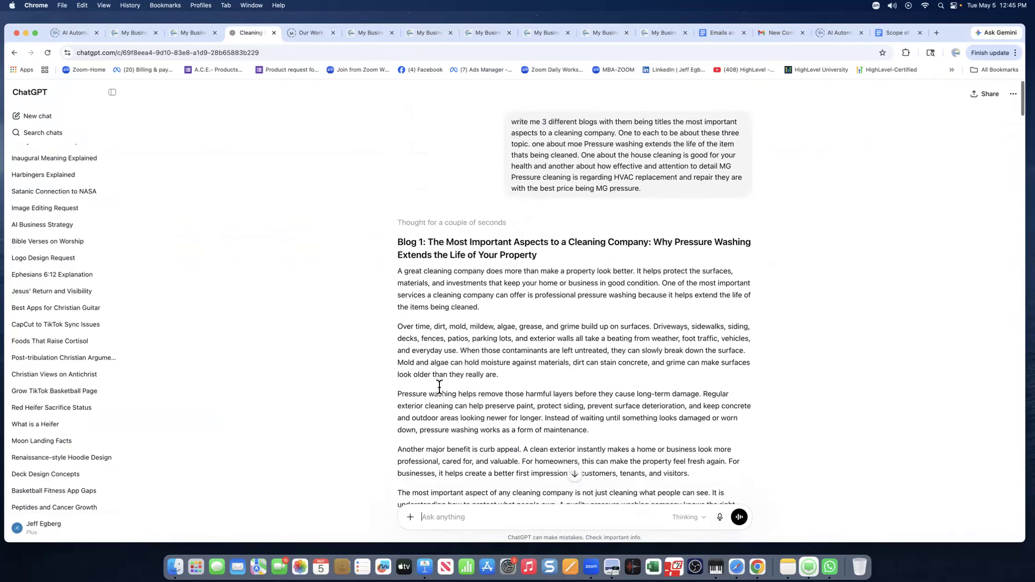
pyautogui.tripleClick(586, 130)
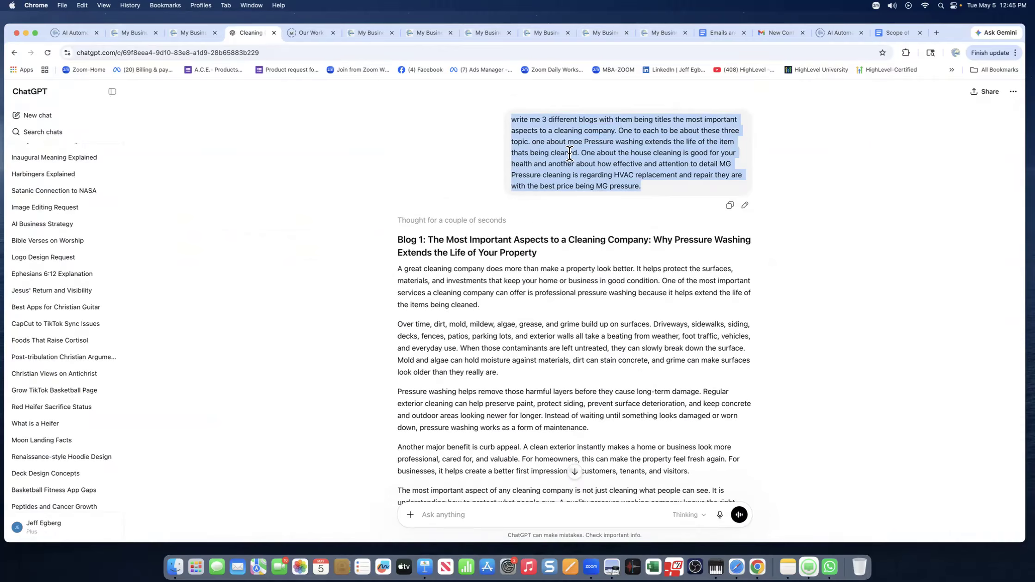
pyautogui.rightClick(551, 154)
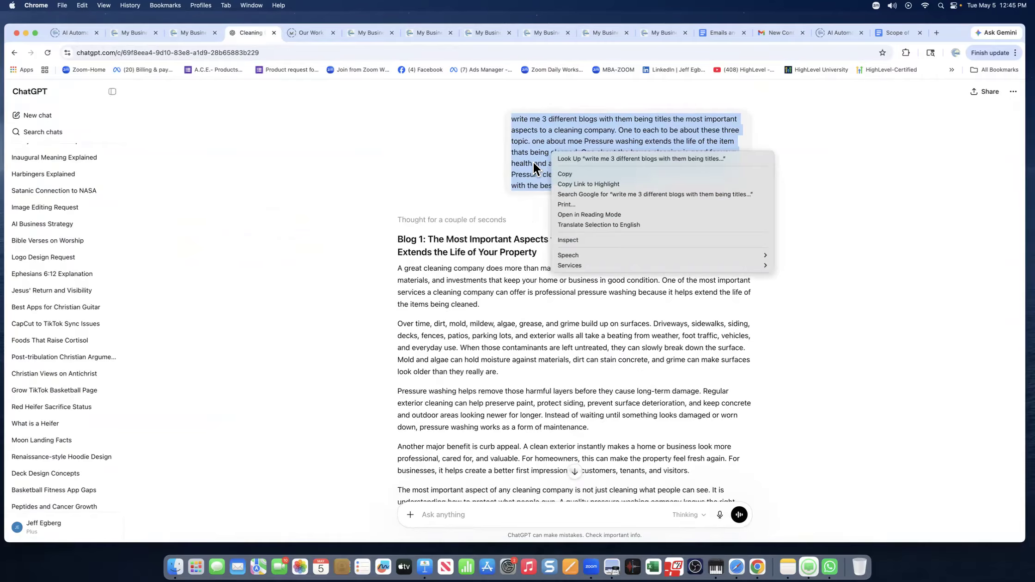
pyautogui.click(566, 174)
# Paste the copied three-blog request into the Ask anything message box.
pyautogui.scroll(-5, 469, 204)
pyautogui.scroll(-2, 469, 205)
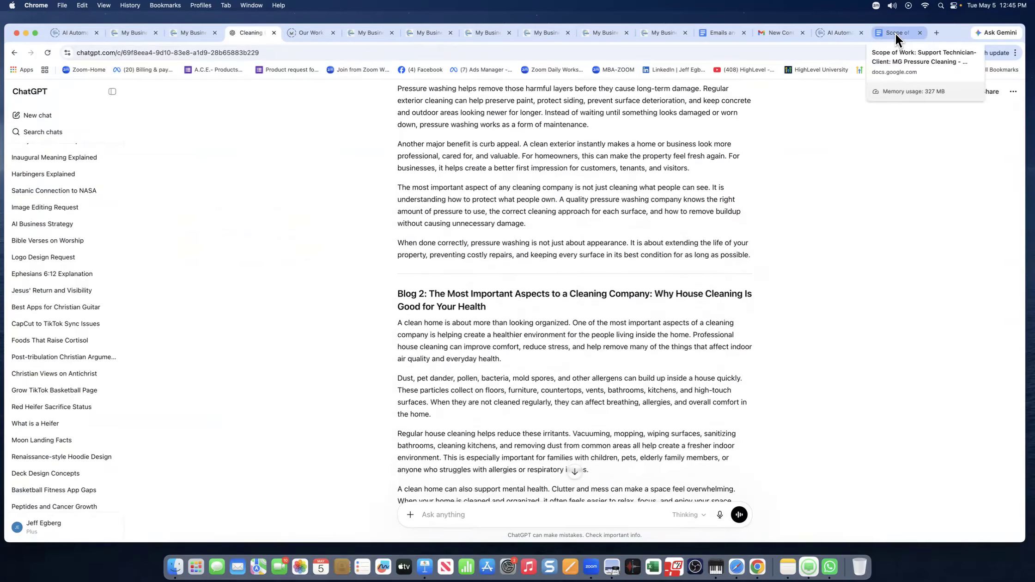
pyautogui.click(891, 33)
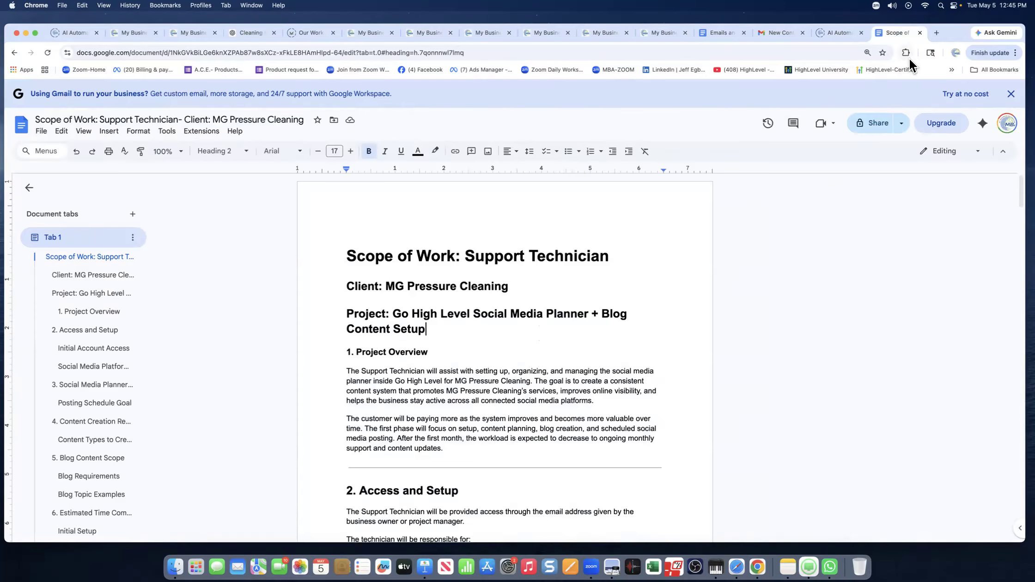
pyautogui.click(254, 33)
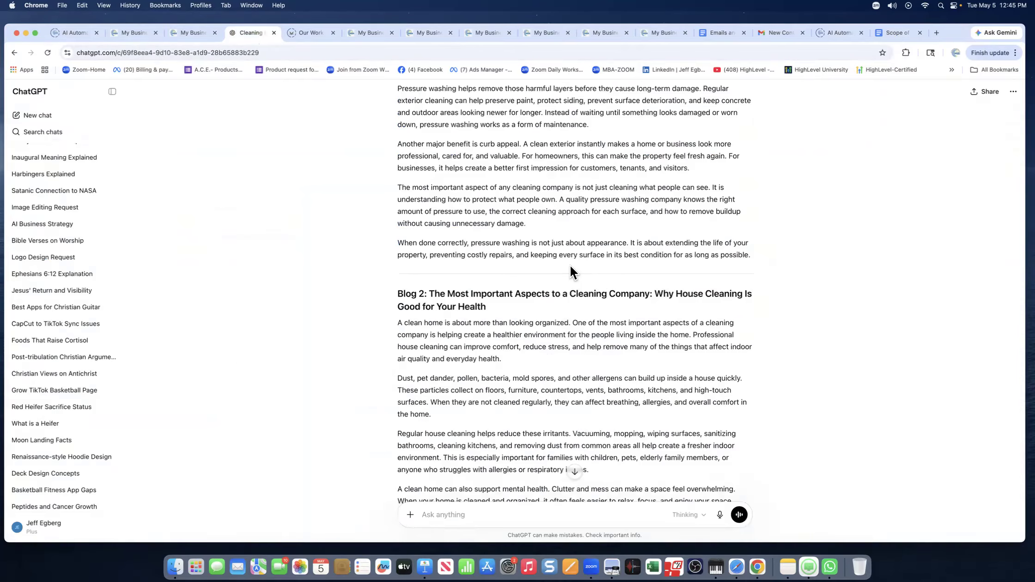
pyautogui.scroll(-10, 578, 268)
pyautogui.scroll(20, 577, 268)
pyautogui.scroll(-3, 577, 268)
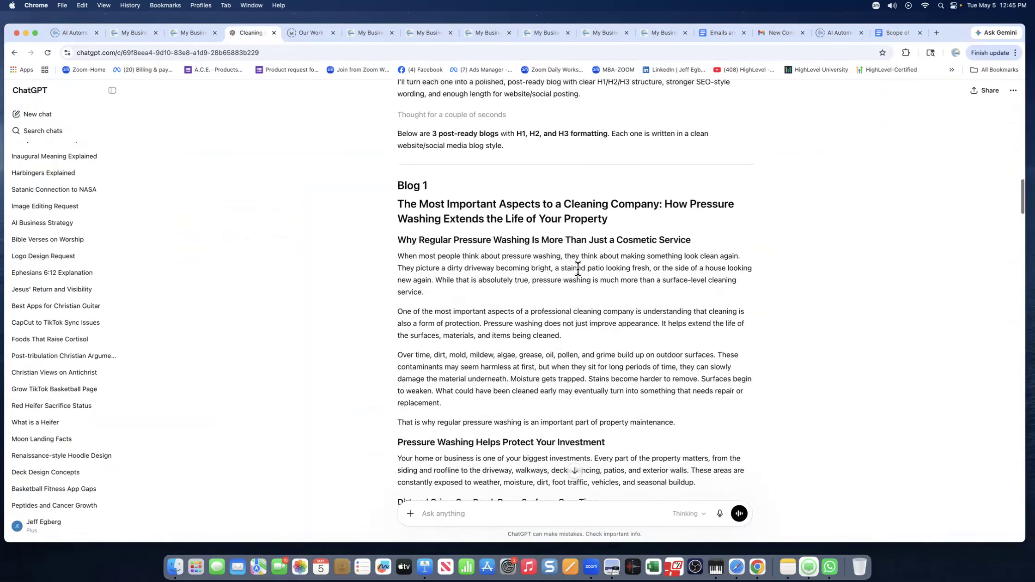
pyautogui.scroll(-10, 465, 446)
pyautogui.scroll(-20, 467, 437)
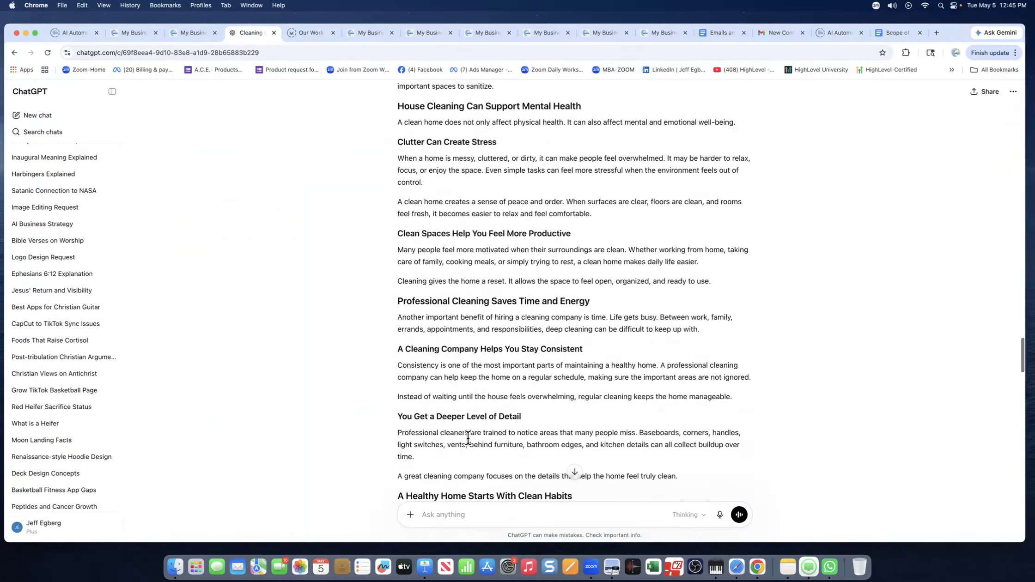
pyautogui.click(432, 515)
pyautogui.rightClick(422, 515)
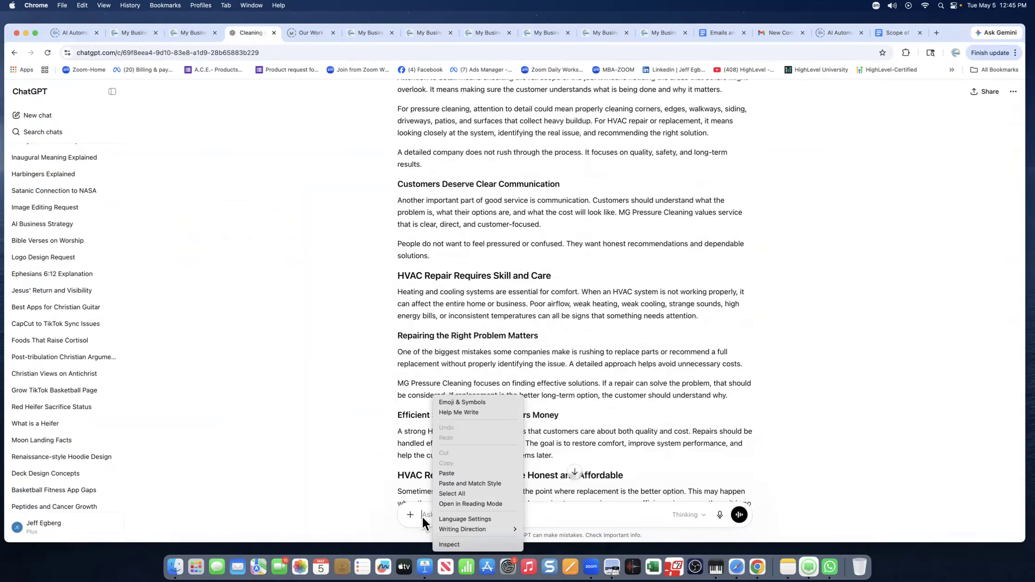
pyautogui.click(443, 474)
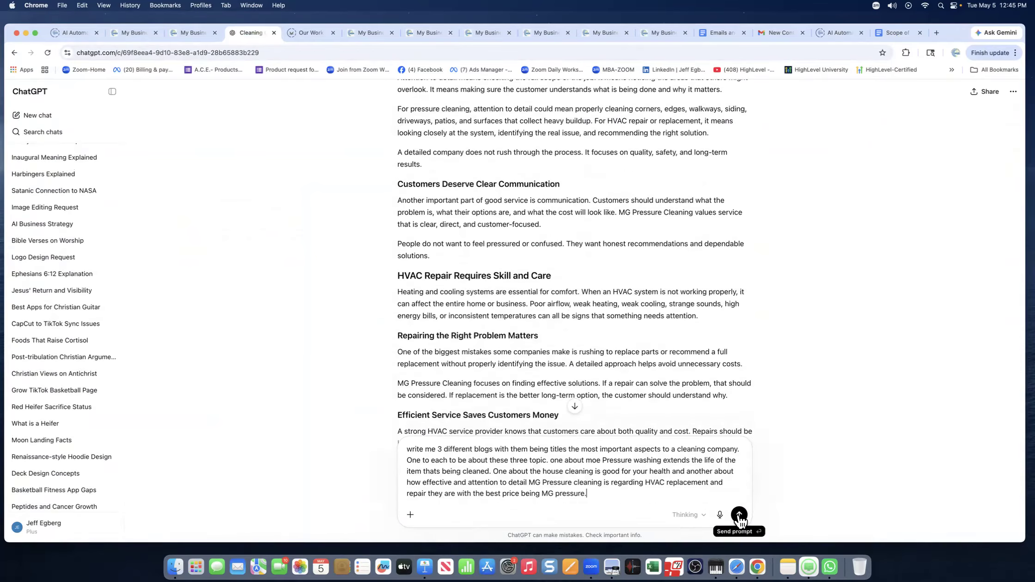
# Send the pasted request and follow the three MG Pressure Cleaning blogs as they generate.
pyautogui.click(736, 517)
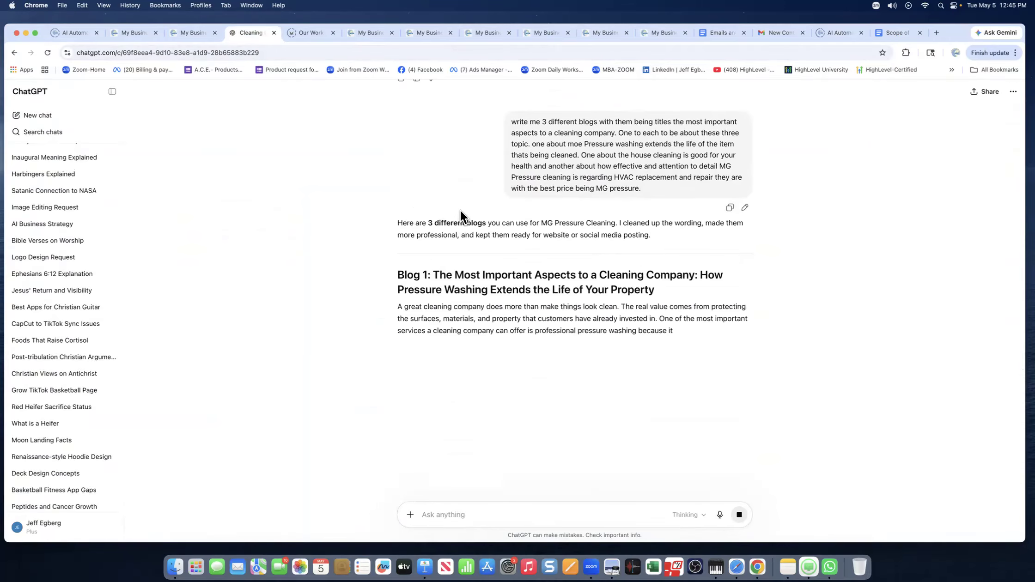
pyautogui.scroll(-1, 548, 254)
pyautogui.scroll(-3, 547, 253)
pyautogui.scroll(-2, 548, 254)
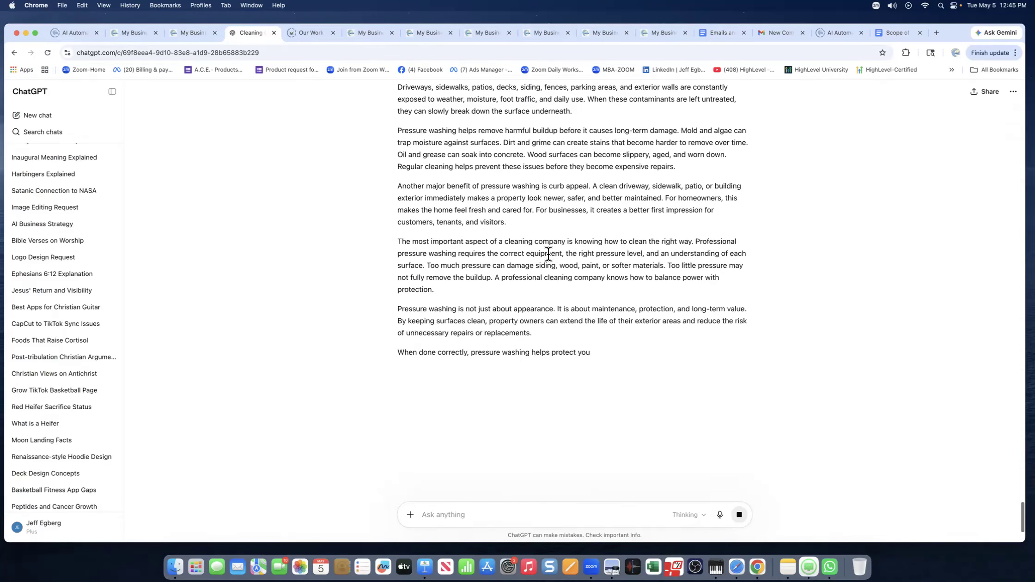
pyautogui.scroll(7, 547, 253)
pyautogui.scroll(-2, 547, 253)
pyautogui.scroll(1, 547, 253)
pyautogui.scroll(1, 547, 253)
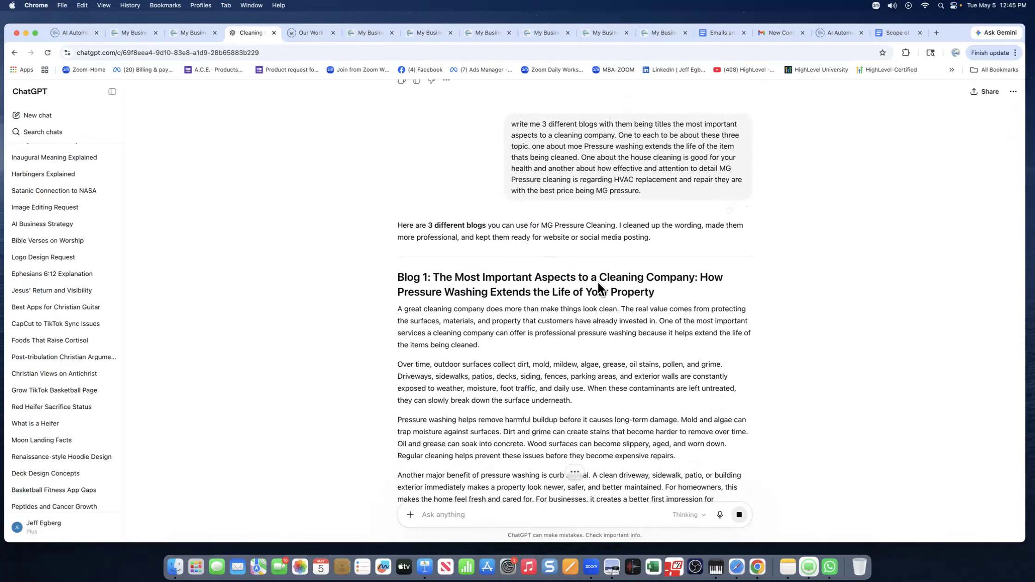
pyautogui.scroll(-1, 596, 284)
pyautogui.scroll(-10, 598, 281)
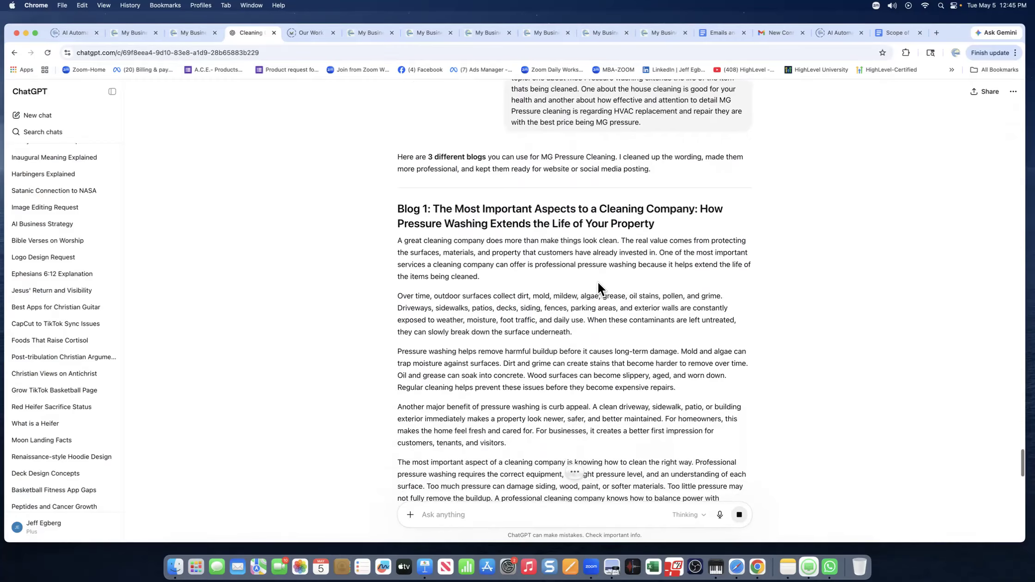
pyautogui.scroll(-20, 597, 281)
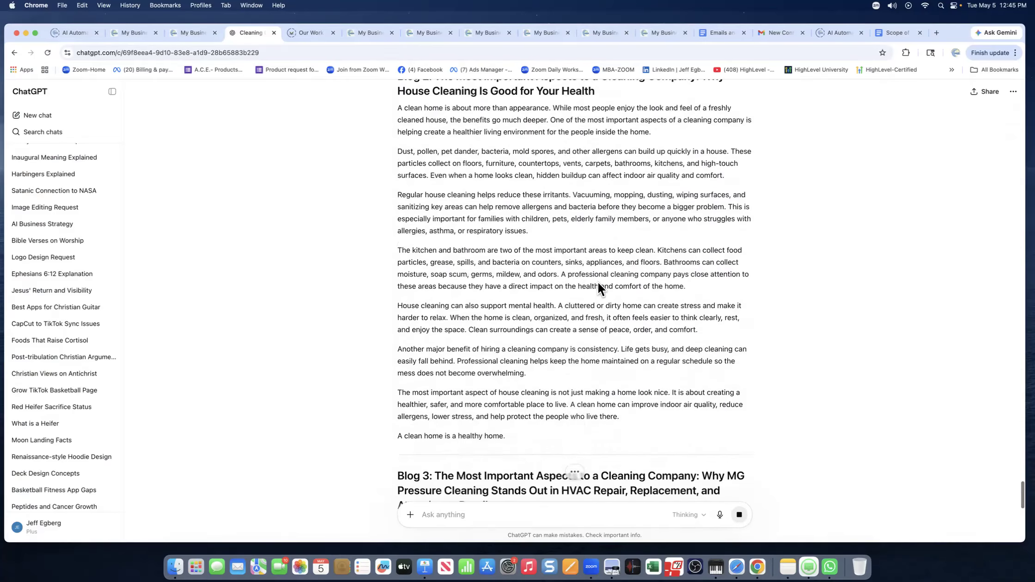
pyautogui.scroll(-1, 598, 281)
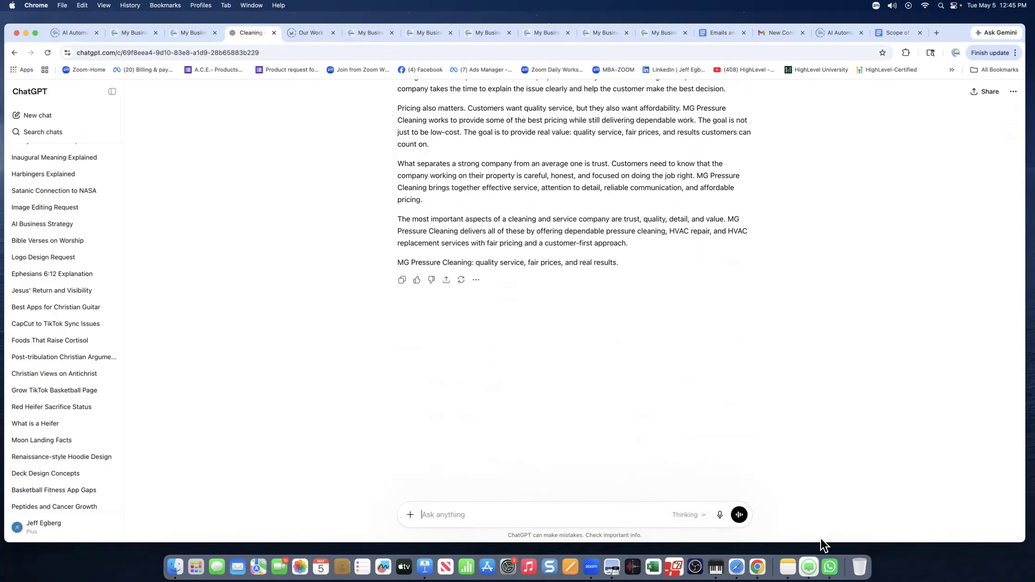
# Write a prompt for 5 more cleaning-industry blogs including painting and HVAC, correcting 'asnd' and 'indsutrey'.
pyautogui.write('5 more blogs for the cleaning indsutrey and')
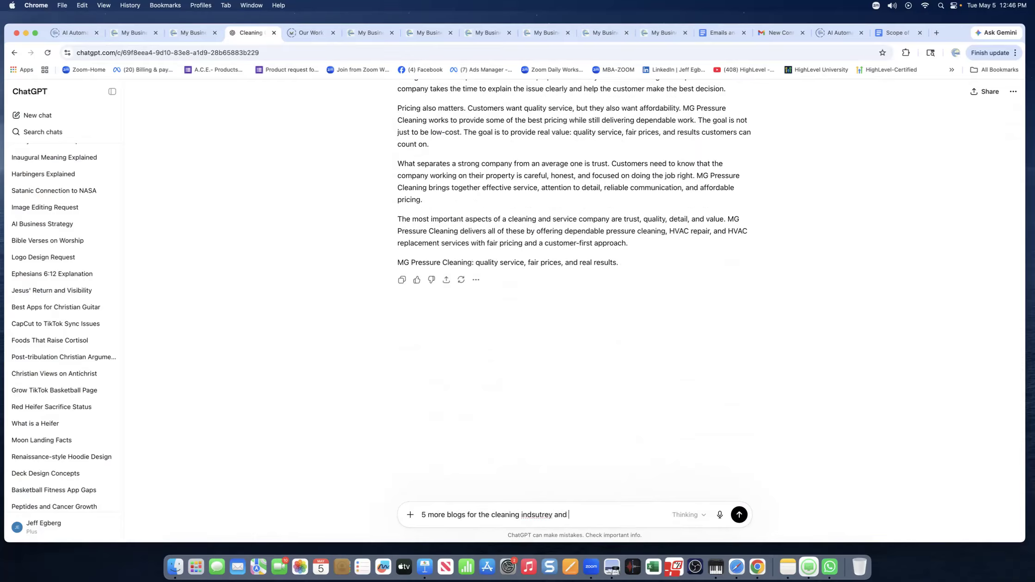
pyautogui.write(' include on on painting interior asnd exterior ,')
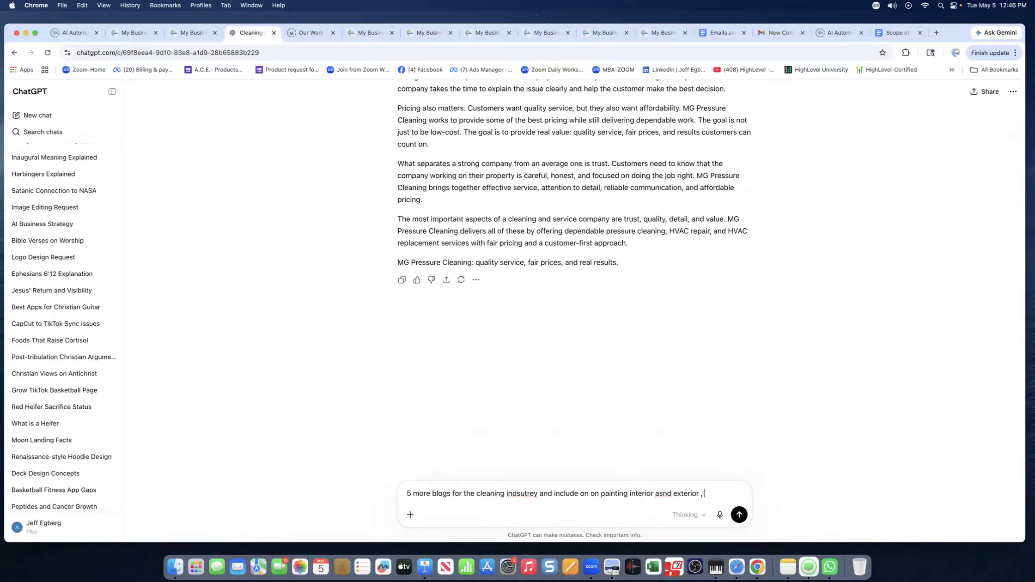
pyautogui.write('do one of HVAC cleaning')
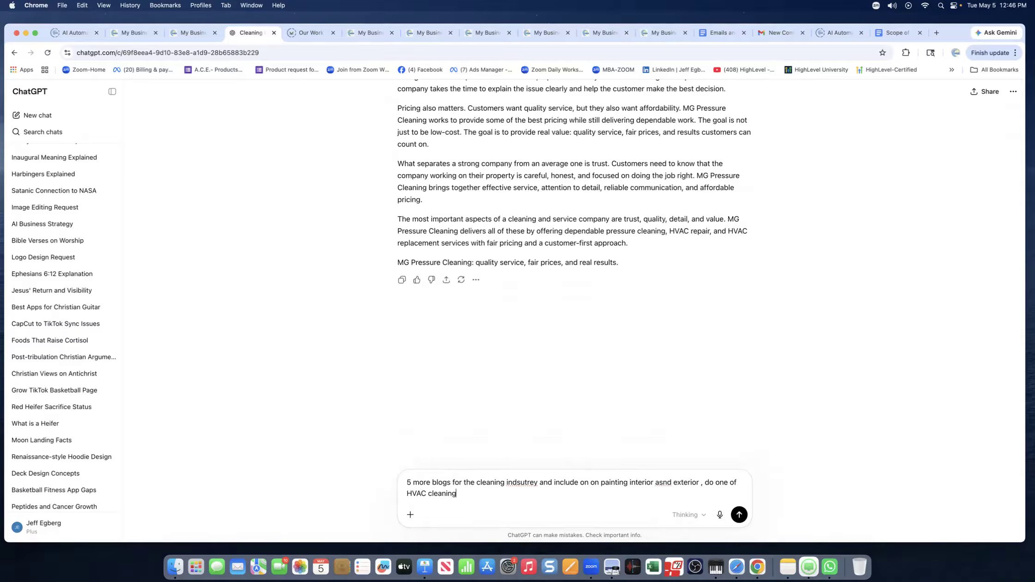
pyautogui.click(664, 485)
pyautogui.press('BackSpace')
pyautogui.click(526, 484)
pyautogui.press('BackSpace')
pyautogui.press('BackSpace')
pyautogui.write('us')
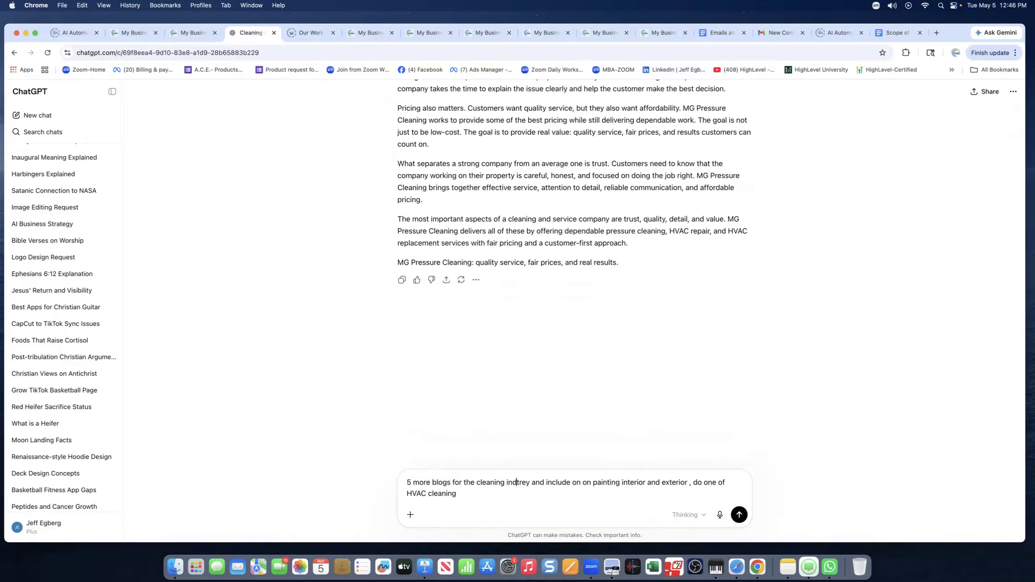
pyautogui.click(534, 484)
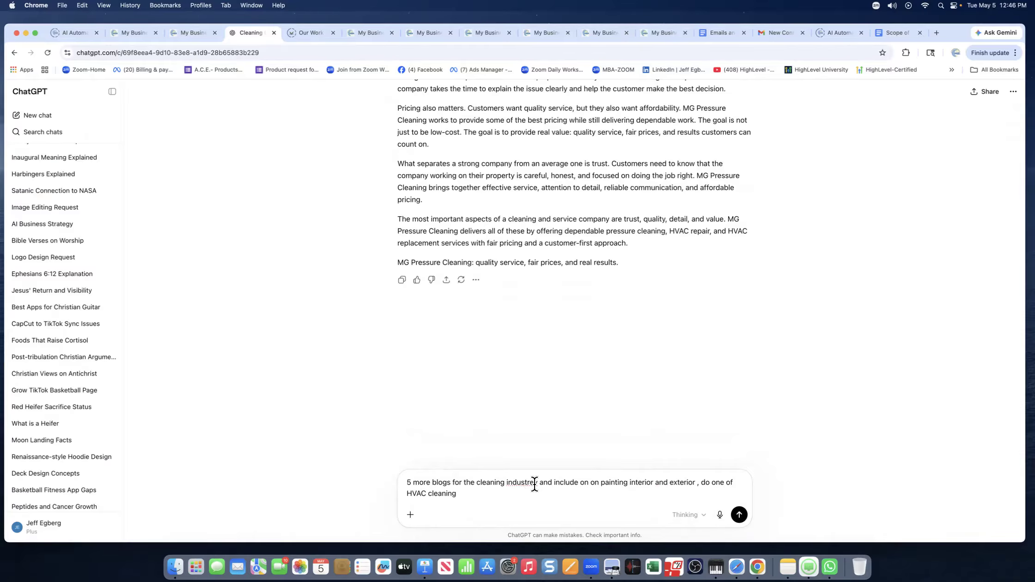
pyautogui.press('BackSpace')
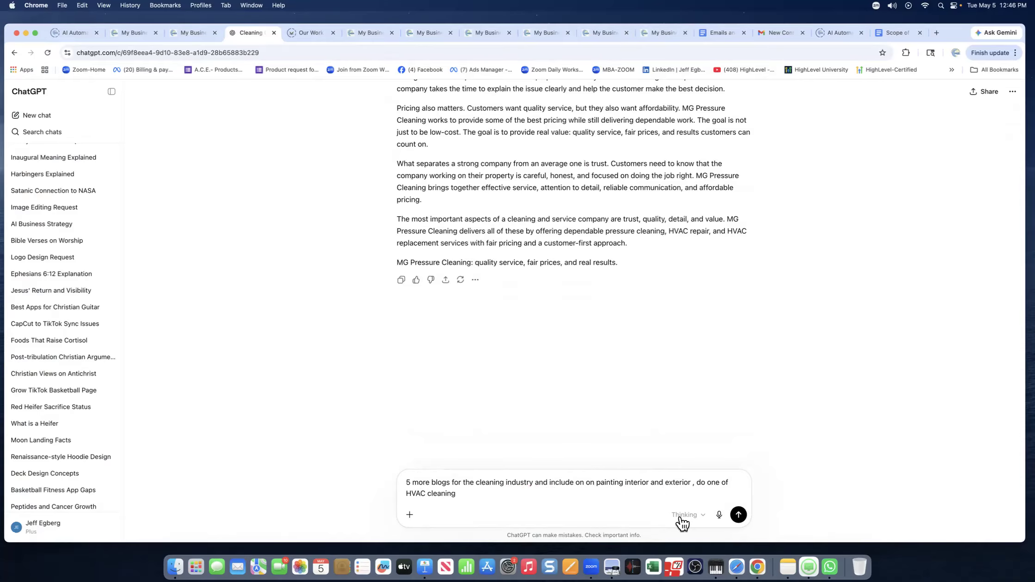
# Add the 700–1200-word requirement plus carpet cleaning and HVAC installation topics, then send the prompt.
pyautogui.click(483, 494)
pyautogui.write('make more that')
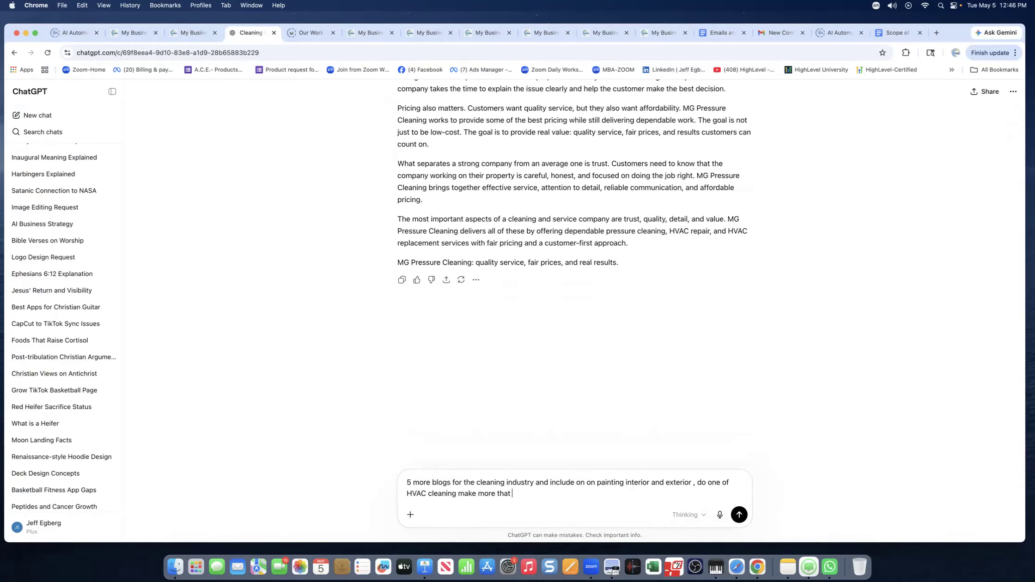
pyautogui.write(' 700 key words and less than 1200 but the topics we want to use are')
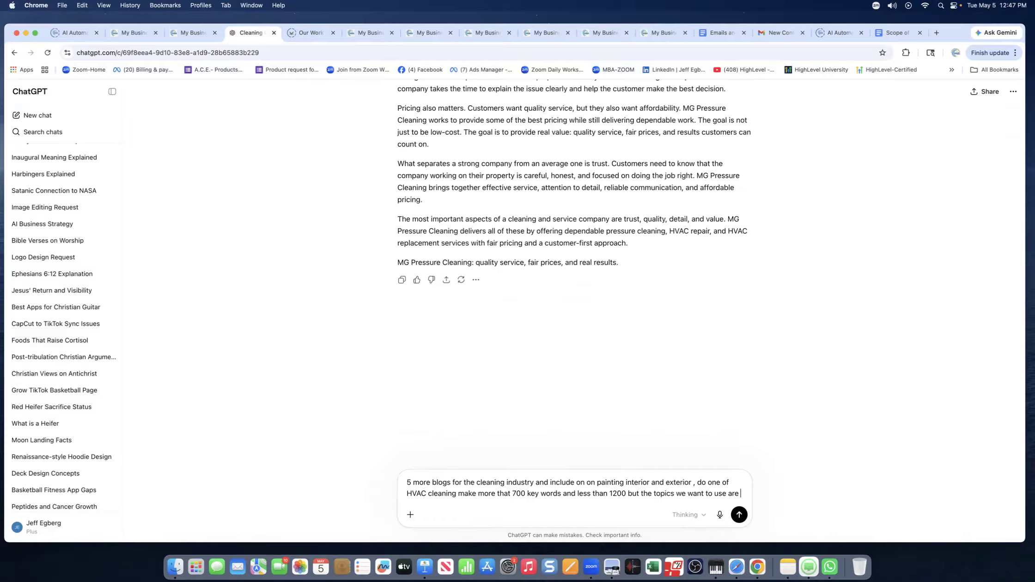
pyautogui.write('a')
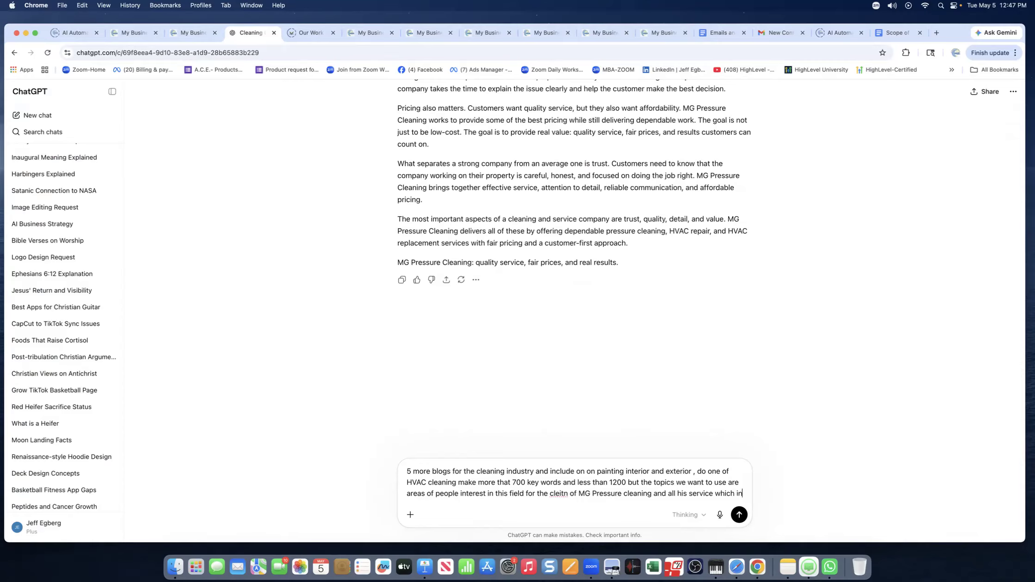
pyautogui.write('c')
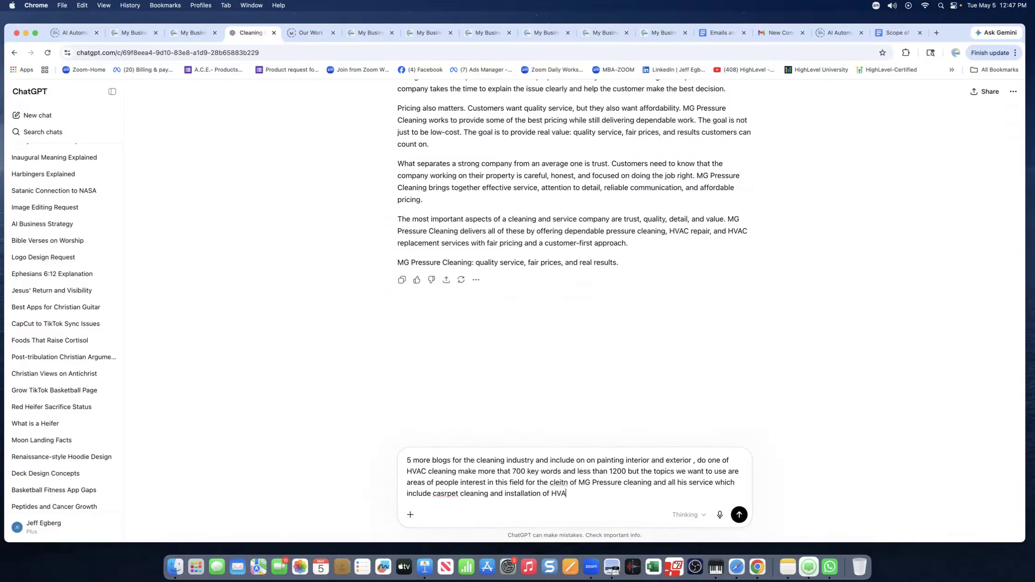
pyautogui.press('Return')
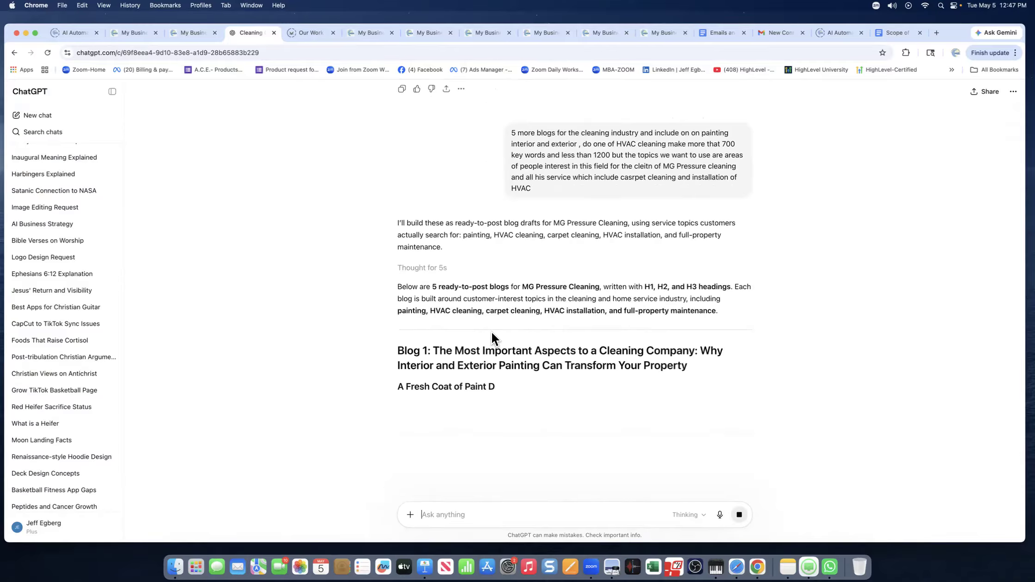
# Scroll through the streaming reply to read Blog 1 on painting and the start of Blog 2.
pyautogui.scroll(-3, 492, 333)
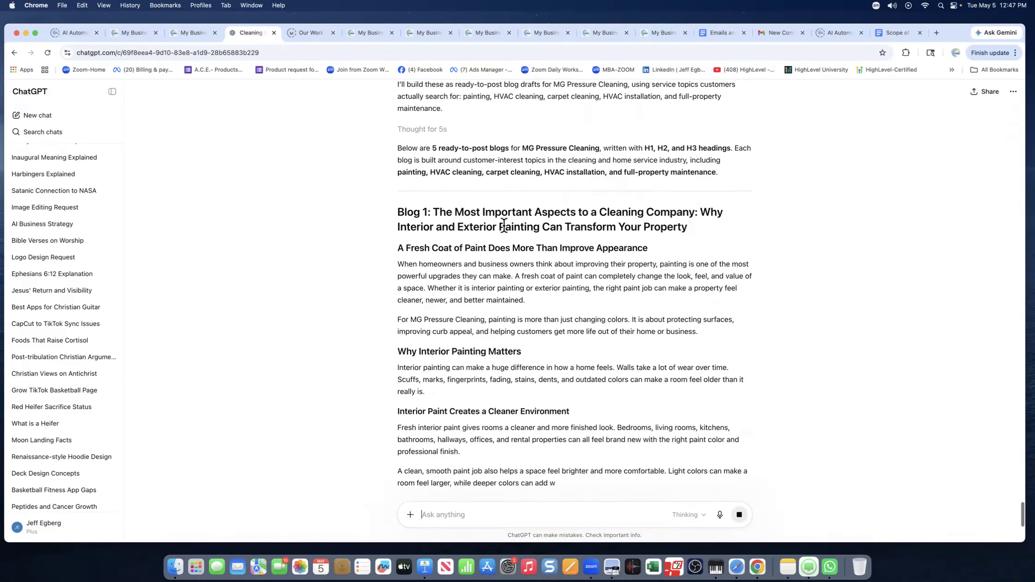
pyautogui.scroll(-1, 512, 249)
pyautogui.scroll(-5, 512, 250)
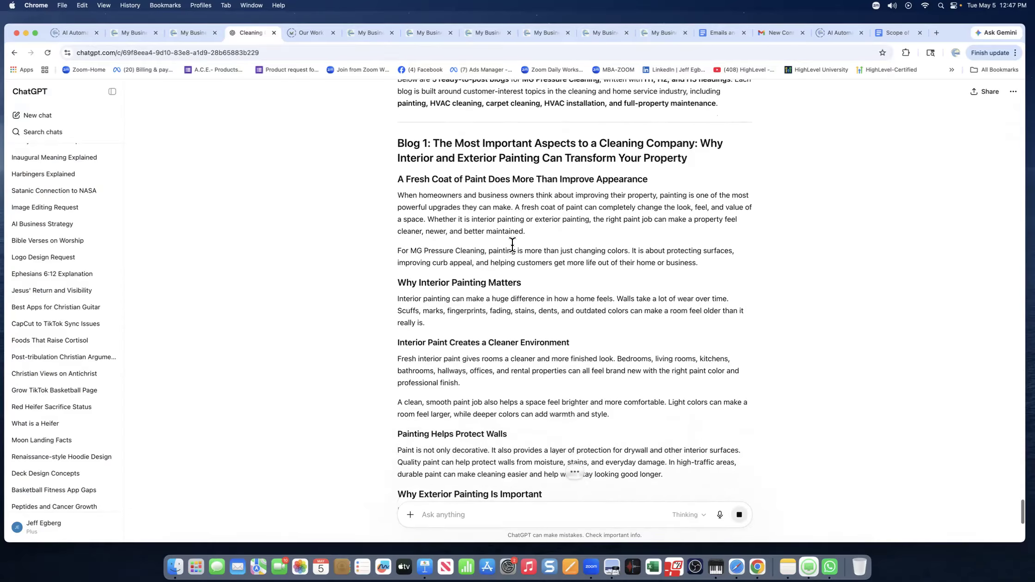
pyautogui.scroll(-6, 513, 250)
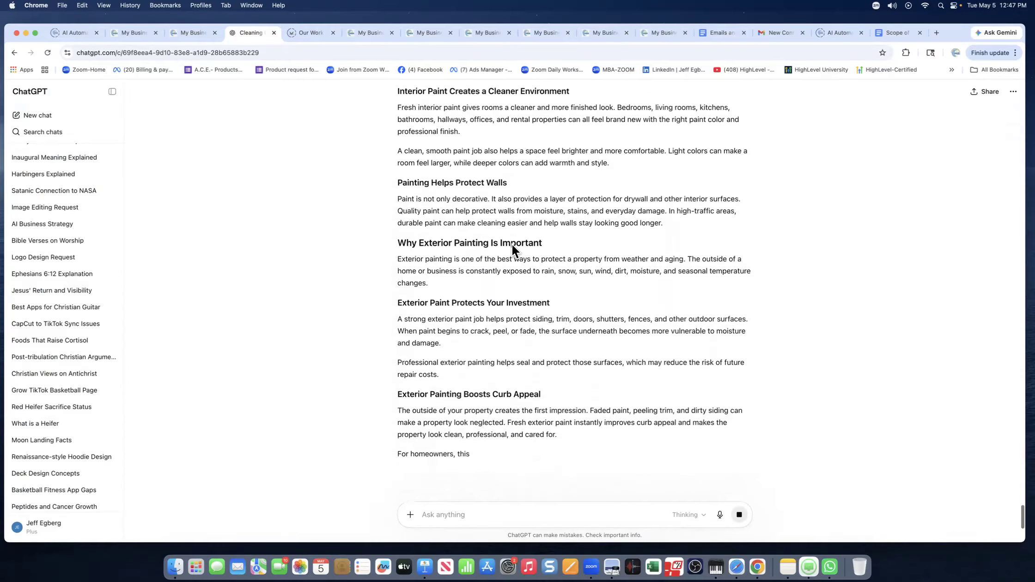
pyautogui.scroll(-3, 511, 244)
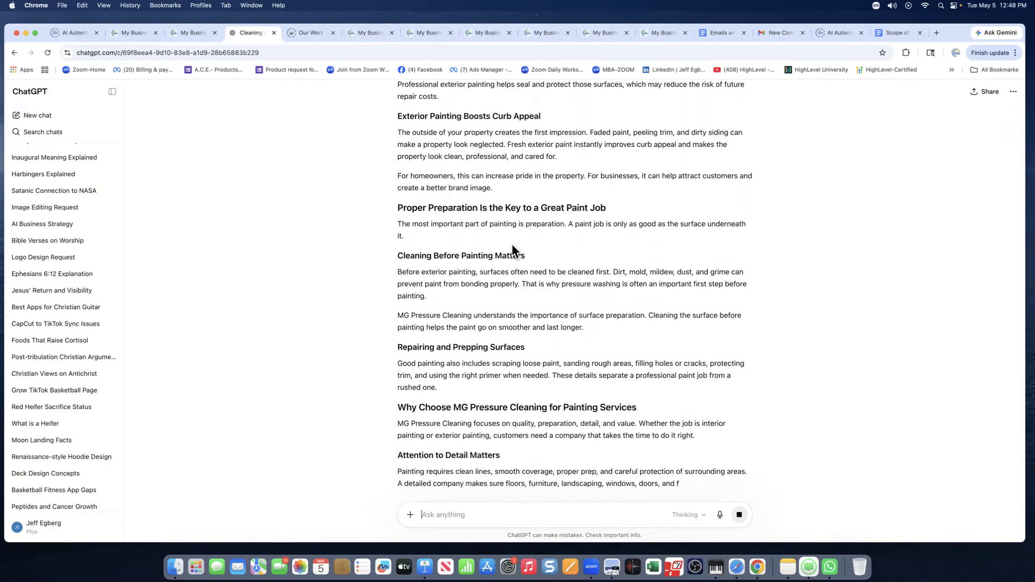
pyautogui.scroll(-3, 512, 247)
pyautogui.scroll(-6, 512, 244)
pyautogui.scroll(-5, 512, 243)
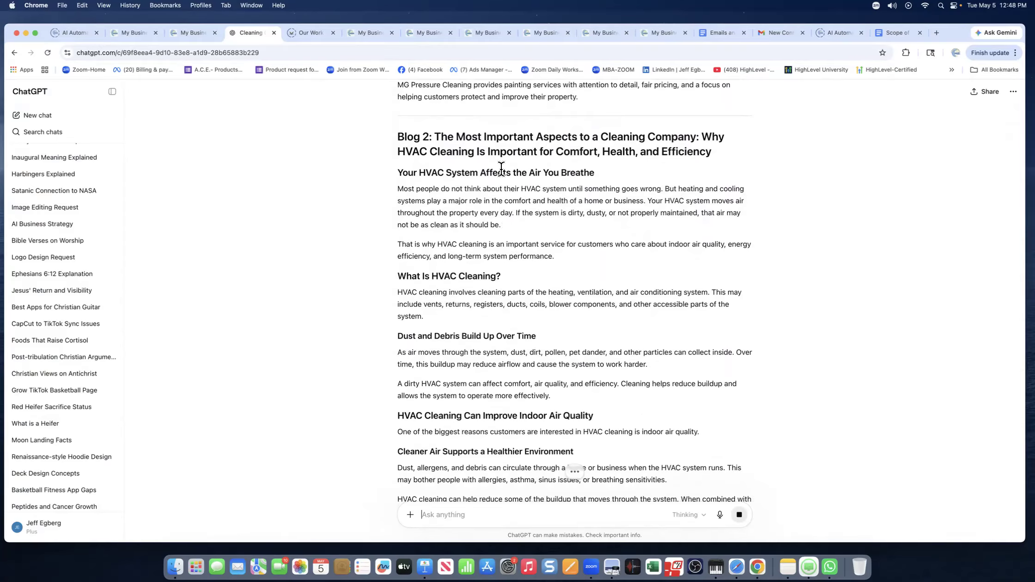
pyautogui.scroll(-5, 525, 241)
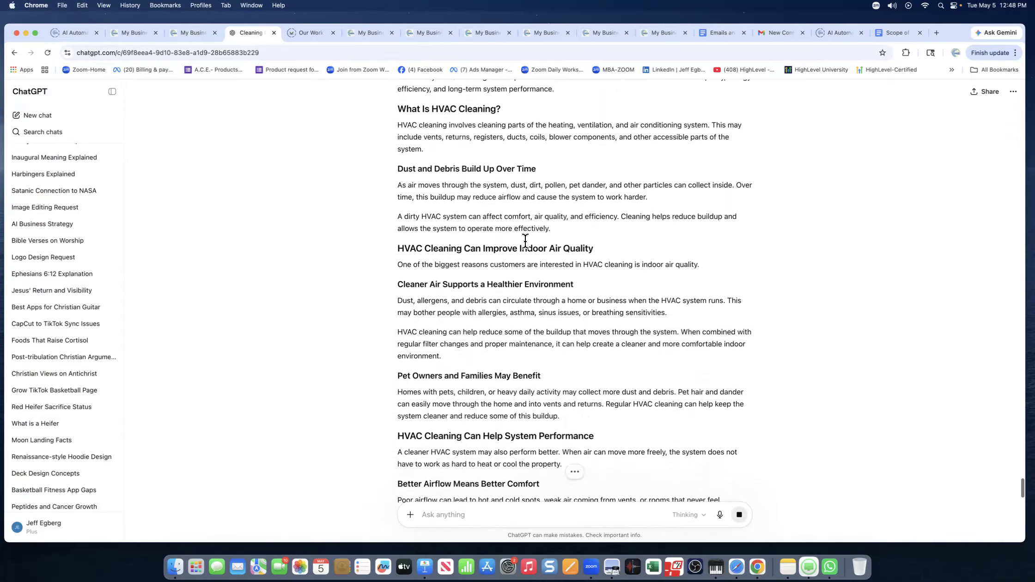
pyautogui.scroll(8, 470, 224)
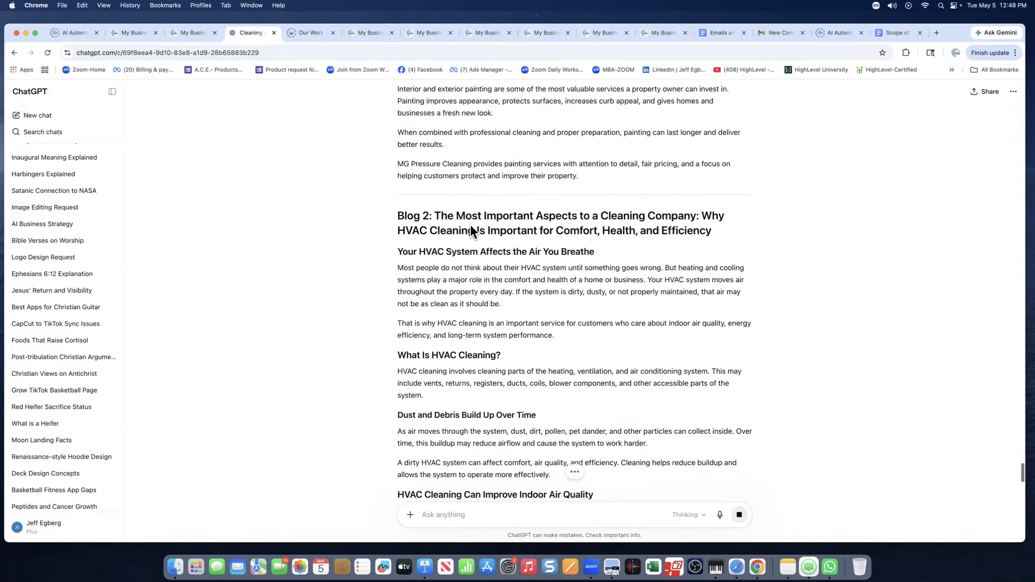
pyautogui.scroll(-3, 525, 272)
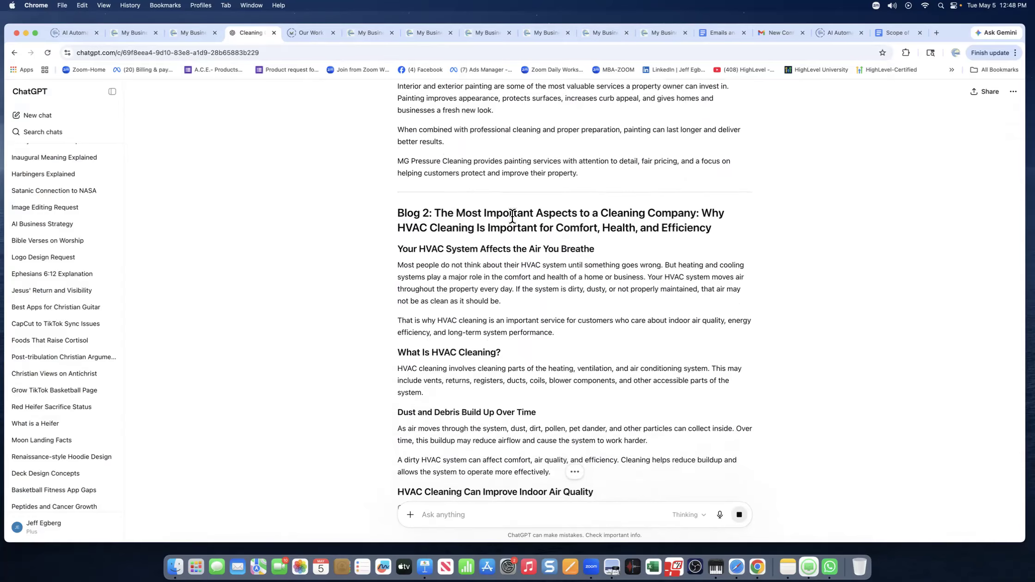
# Select and copy the full Blog 1 interior and exterior painting article from ChatGPT.
pyautogui.moveTo(466, 214); pyautogui.dragTo(651, 232)
pyautogui.moveTo(481, 250); pyautogui.dragTo(560, 250)
pyautogui.moveTo(431, 353); pyautogui.dragTo(496, 355)
pyautogui.moveTo(445, 411); pyautogui.dragTo(511, 420)
pyautogui.scroll(-4, 633, 362)
pyautogui.scroll(15, 601, 349)
pyautogui.scroll(10, 601, 344)
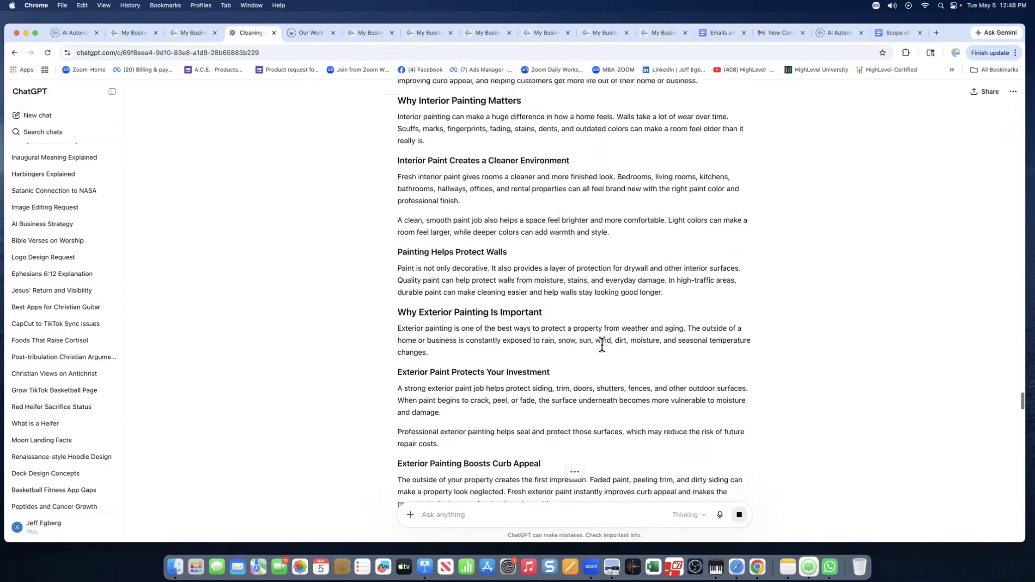
pyautogui.moveTo(435, 331); pyautogui.dragTo(599, 410)
pyautogui.rightClick(470, 318)
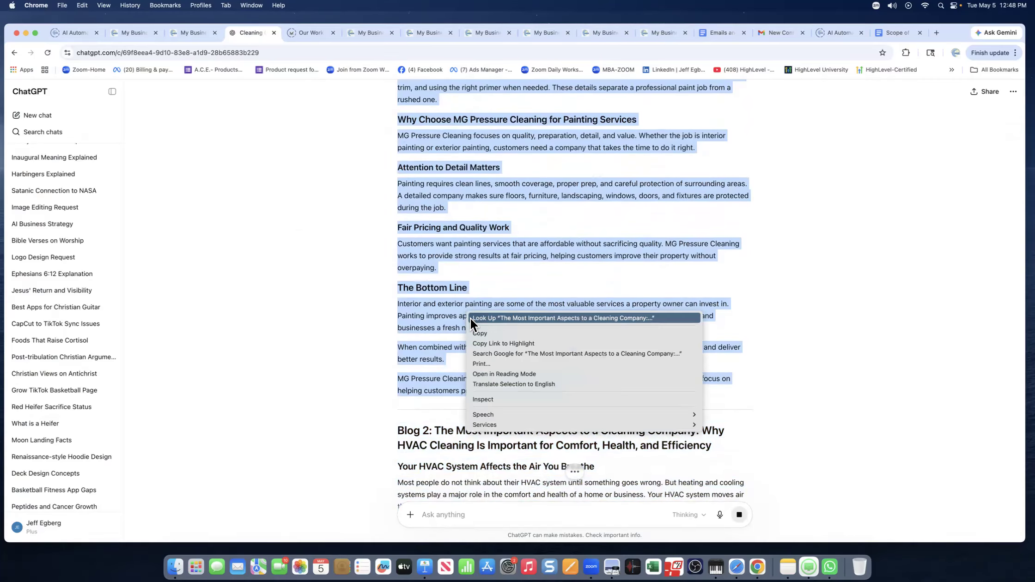
pyautogui.click(483, 333)
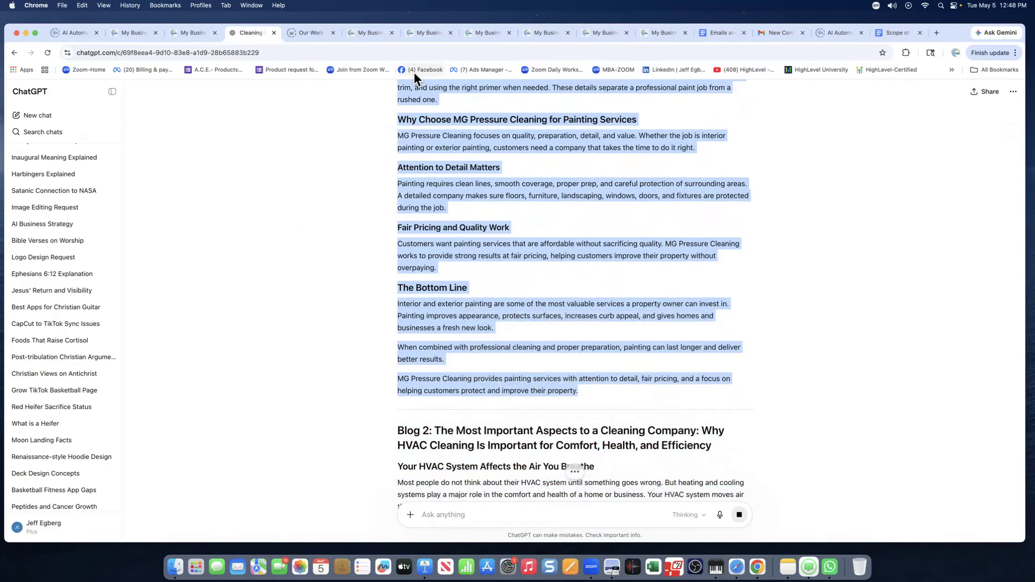
pyautogui.click(193, 33)
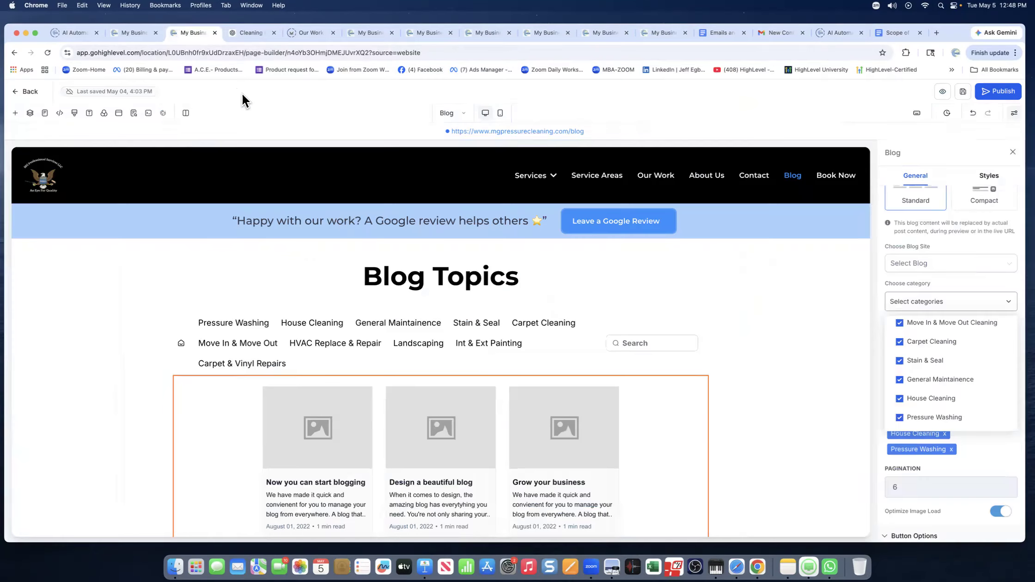
# Back in HighLevel, open Main blog for all categories and create a new blog post.
pyautogui.click(138, 36)
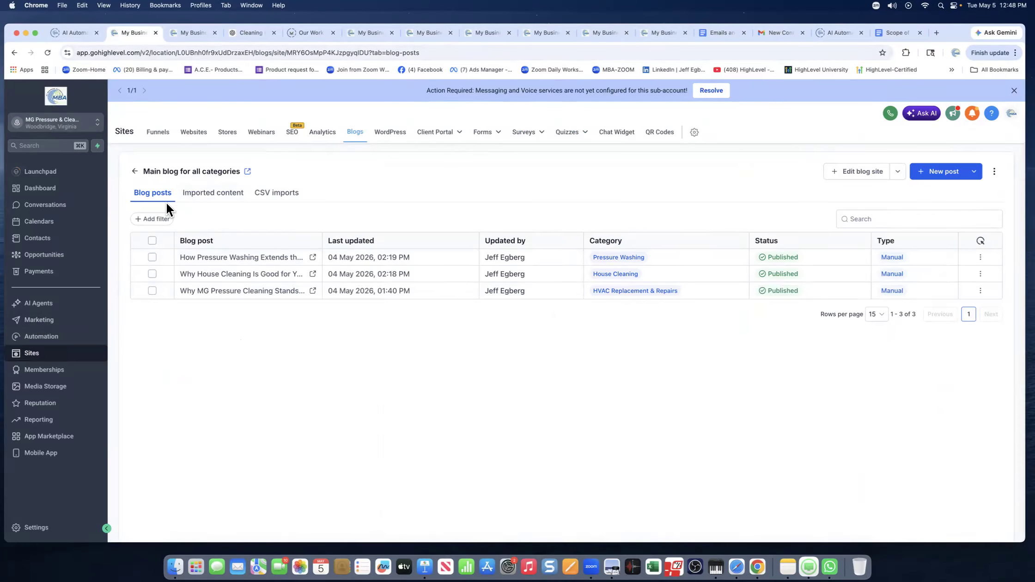
pyautogui.click(135, 171)
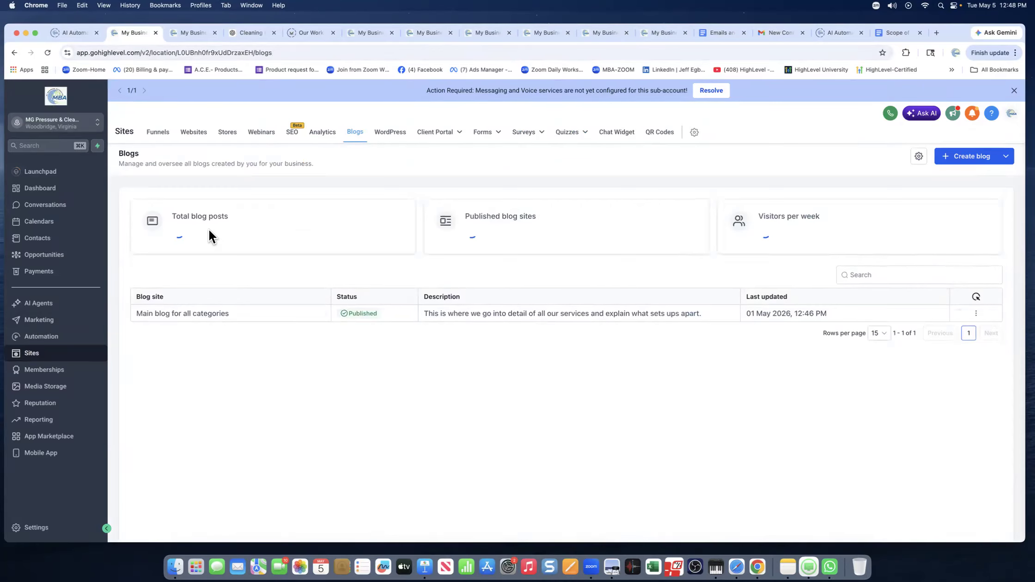
pyautogui.click(234, 316)
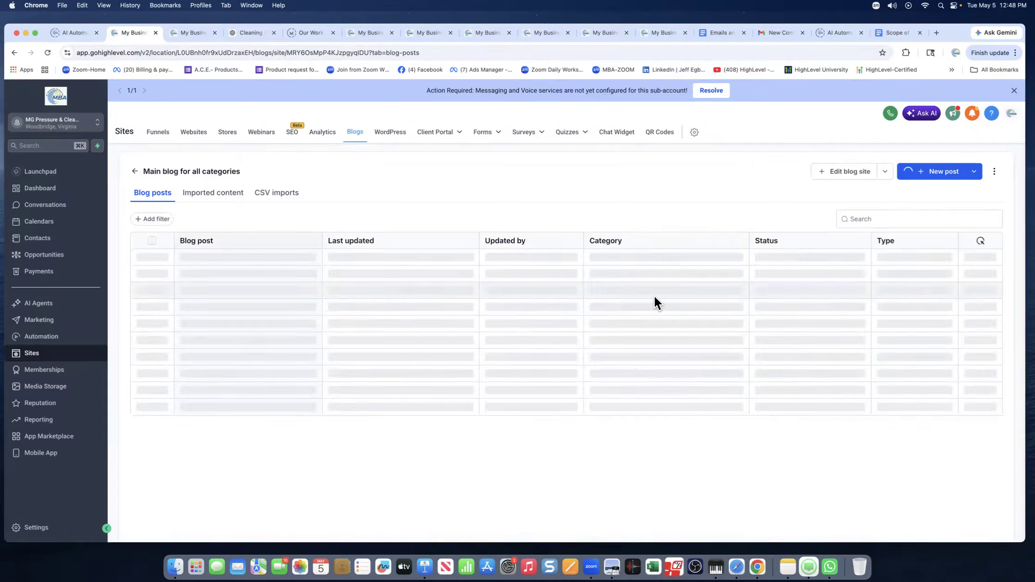
pyautogui.click(930, 173)
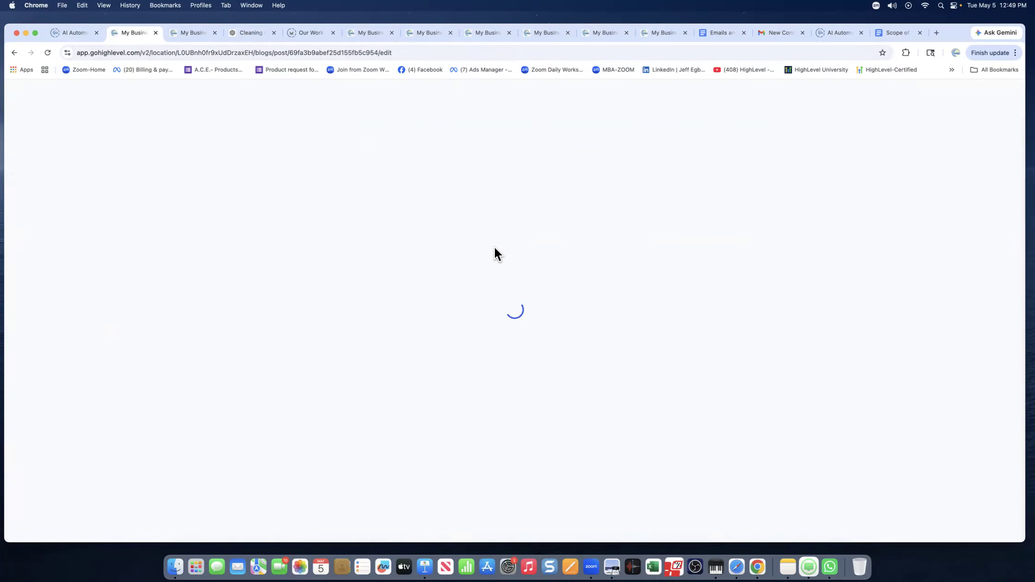
pyautogui.rightClick(458, 198)
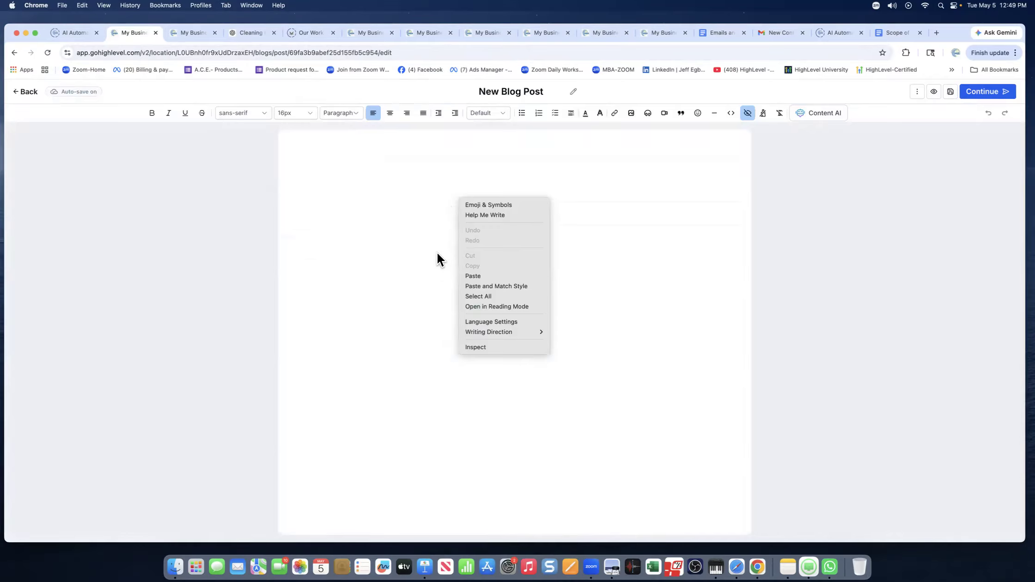
pyautogui.click(471, 276)
pyautogui.scroll(-10, 410, 251)
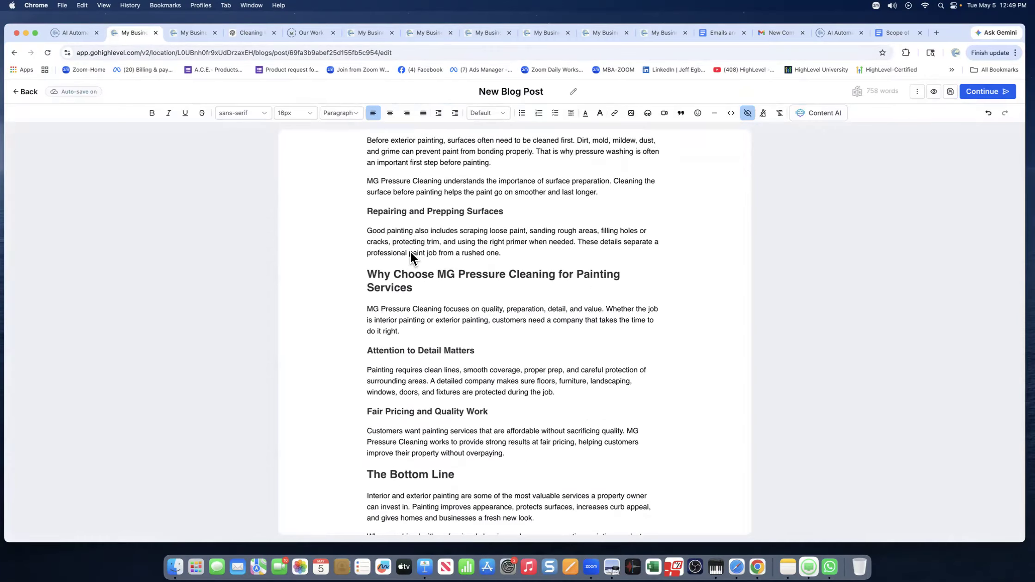
pyautogui.scroll(15, 410, 257)
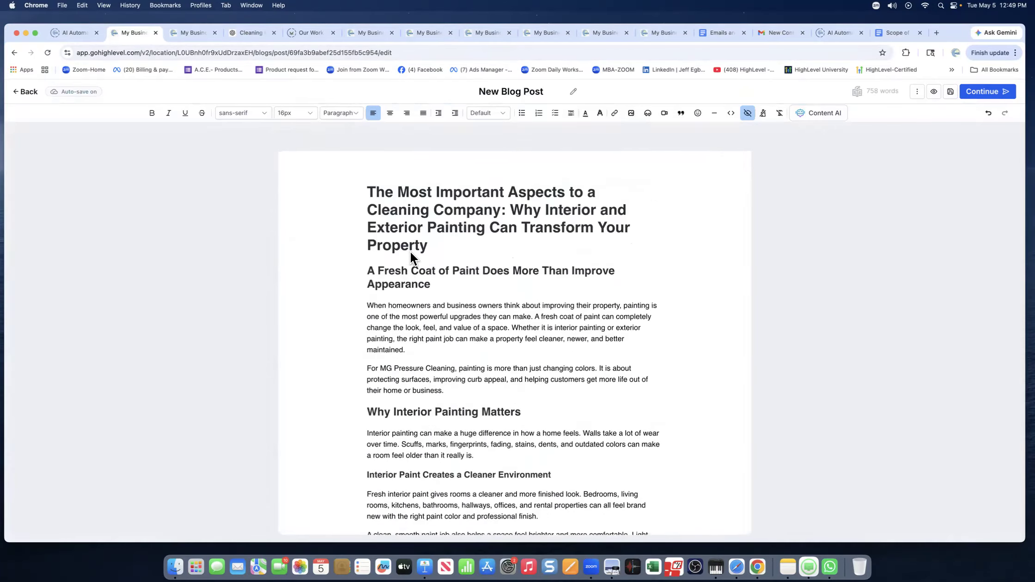
pyautogui.click(465, 183)
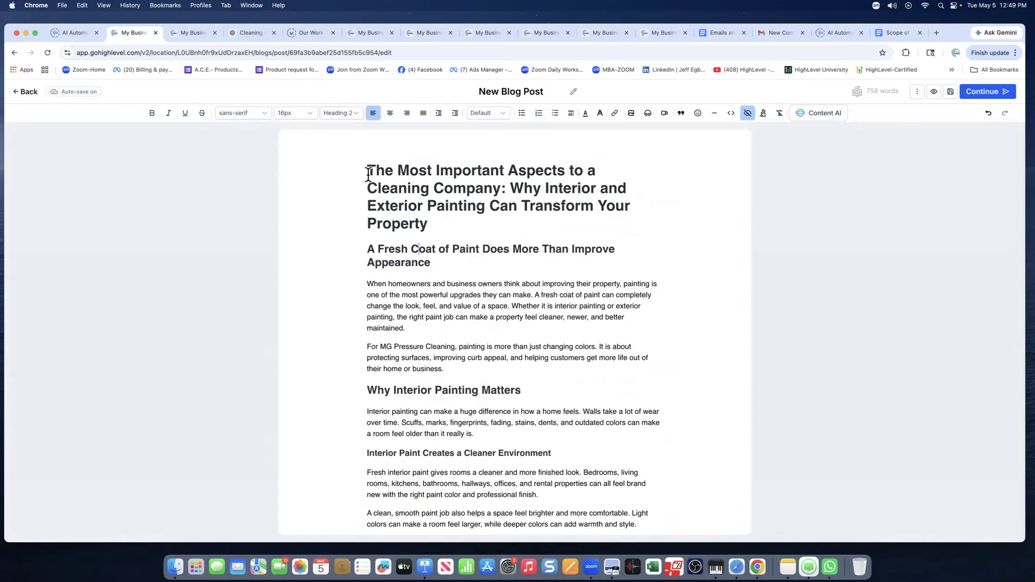
pyautogui.click(432, 390)
pyautogui.scroll(-3, 475, 317)
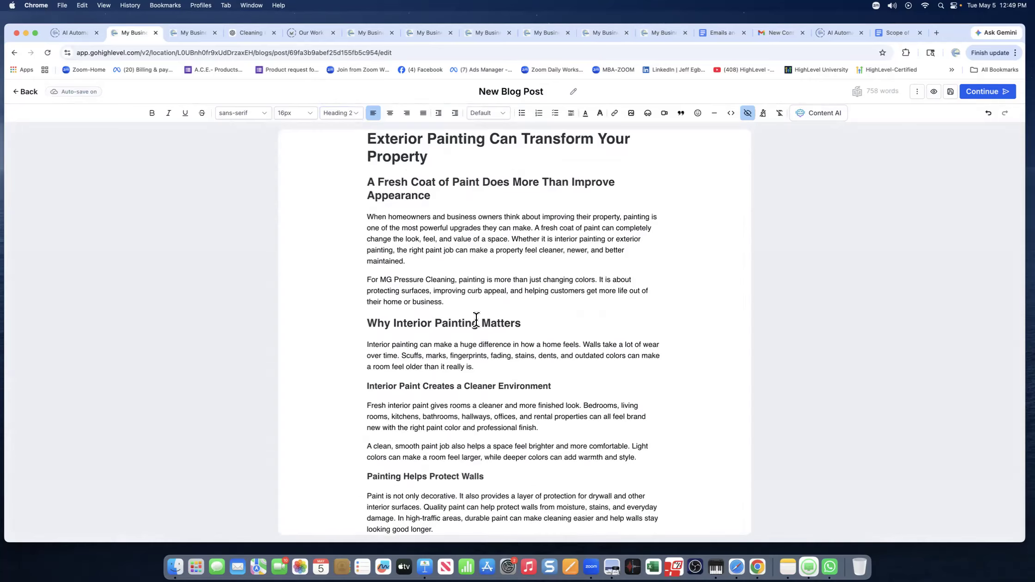
pyautogui.click(447, 314)
pyautogui.click(438, 405)
pyautogui.scroll(-3, 517, 335)
pyautogui.scroll(-10, 485, 370)
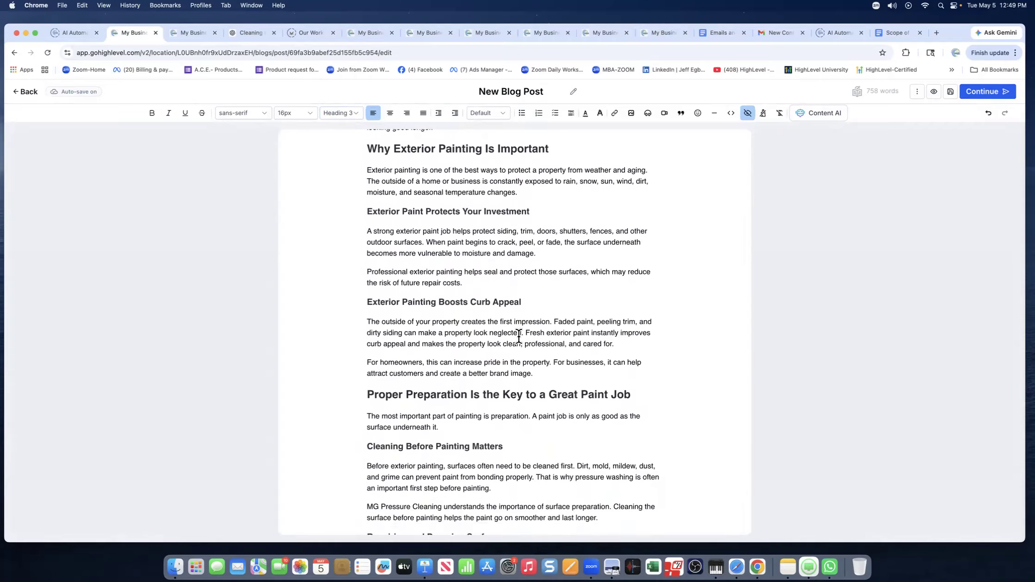
pyautogui.scroll(2, 442, 202)
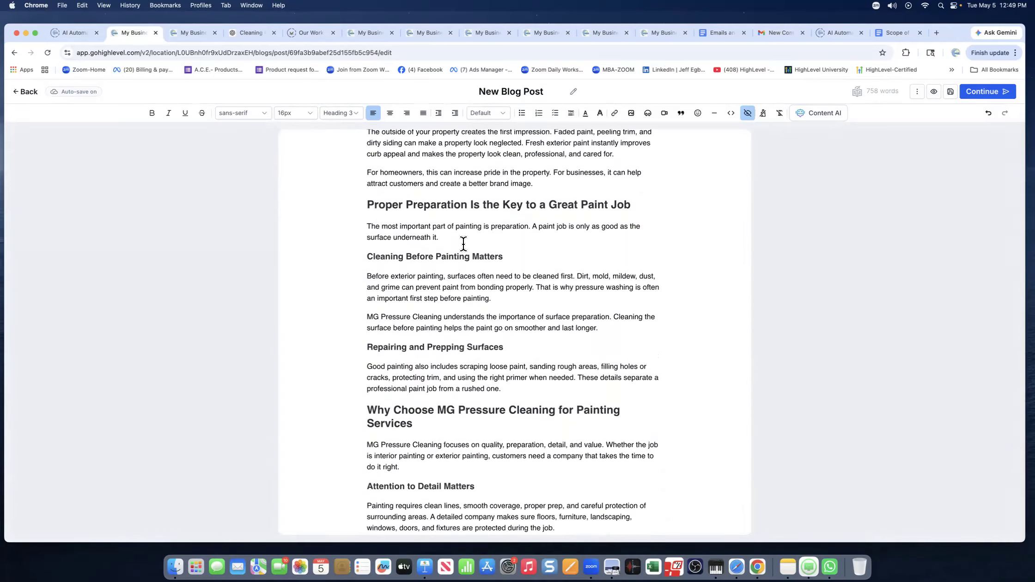
pyautogui.scroll(3, 463, 244)
pyautogui.scroll(15, 463, 244)
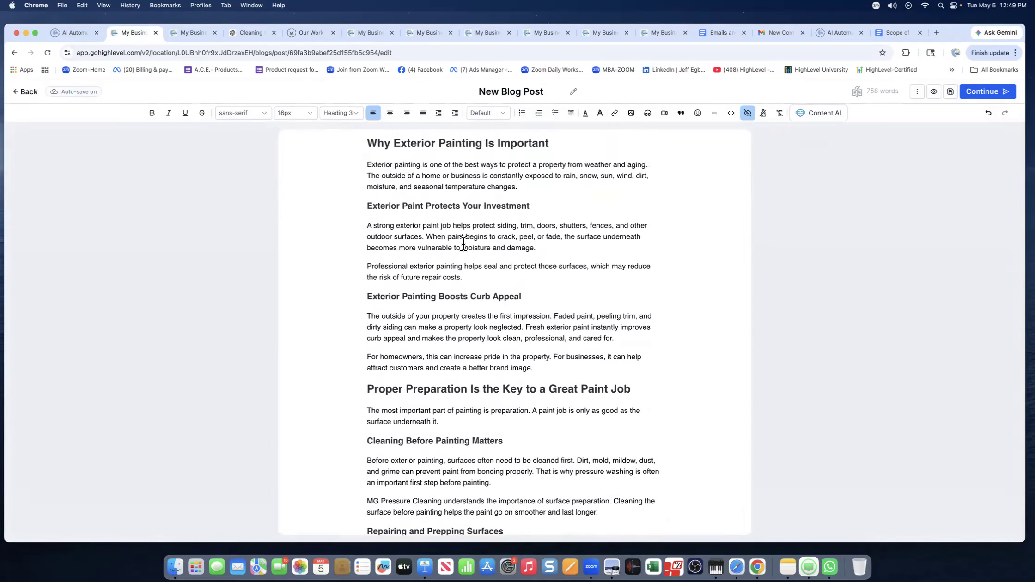
pyautogui.click(502, 181)
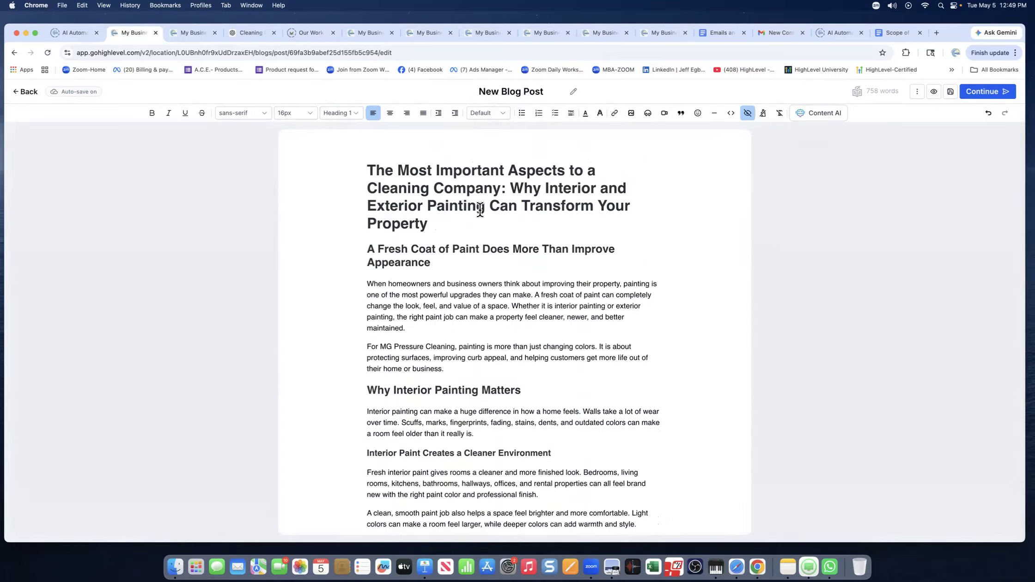
# Name the post 'Why Interior and Exterior Painting Can Transform Your Property' using the copied headline.
pyautogui.moveTo(510, 189); pyautogui.dragTo(509, 220)
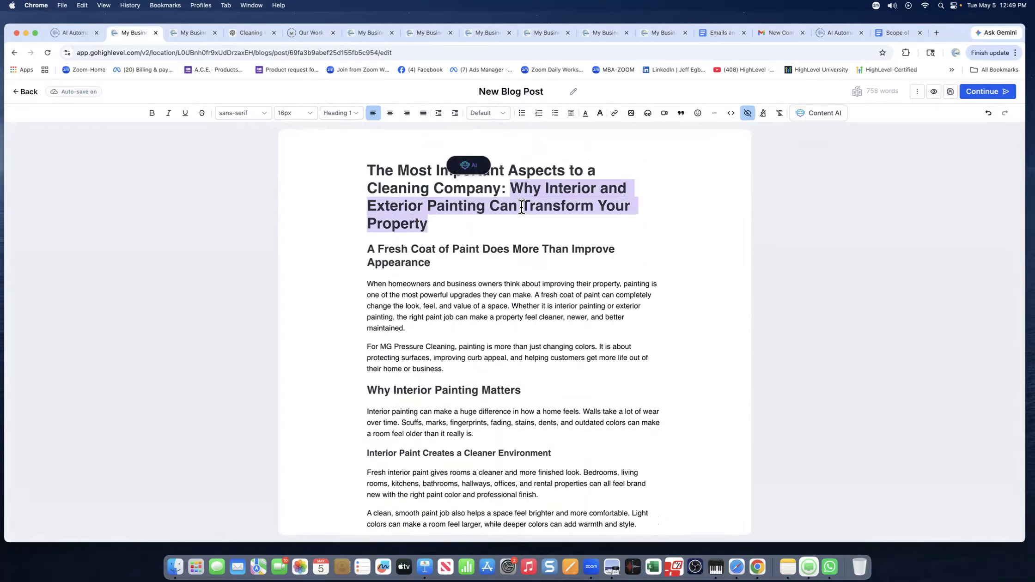
pyautogui.rightClick(521, 206)
pyautogui.click(533, 289)
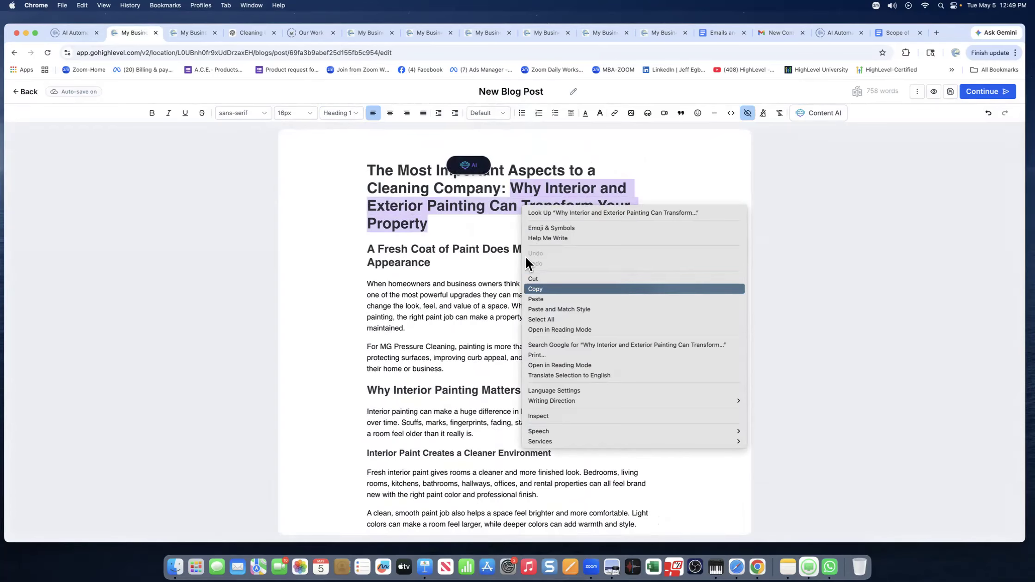
pyautogui.click(508, 95)
pyautogui.rightClick(508, 94)
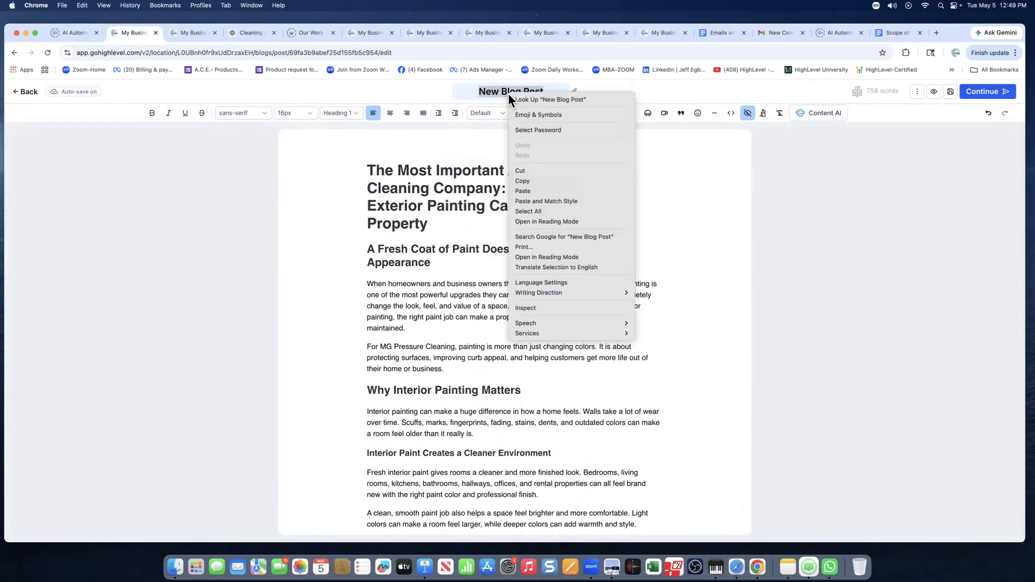
pyautogui.click(522, 191)
# Scroll down through the post's article text and select a passage in it.
pyautogui.scroll(-1, 461, 250)
pyautogui.scroll(-5, 461, 251)
pyautogui.scroll(-8, 461, 250)
pyautogui.scroll(-5, 461, 251)
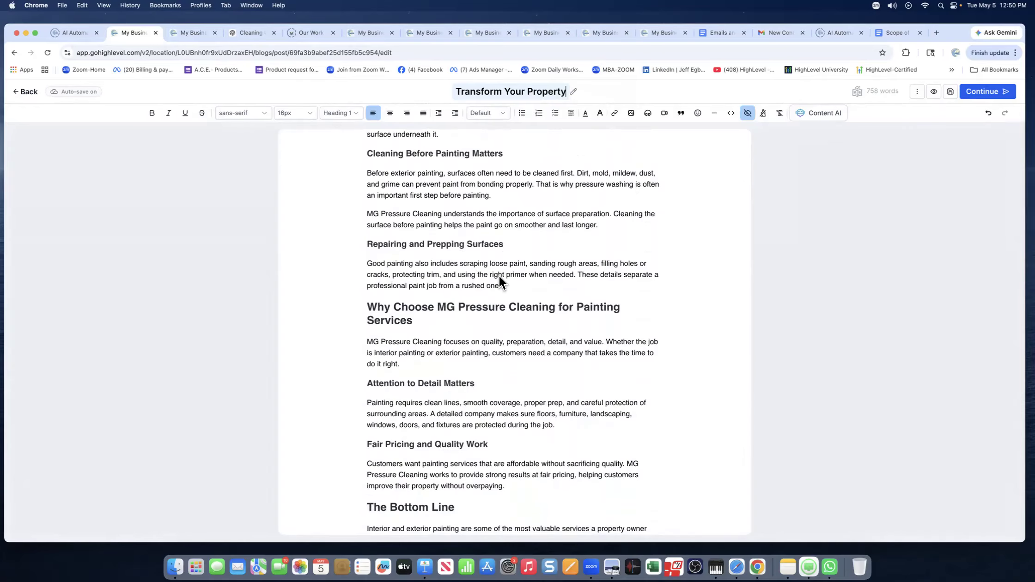
pyautogui.scroll(-1, 499, 276)
pyautogui.scroll(-1, 502, 256)
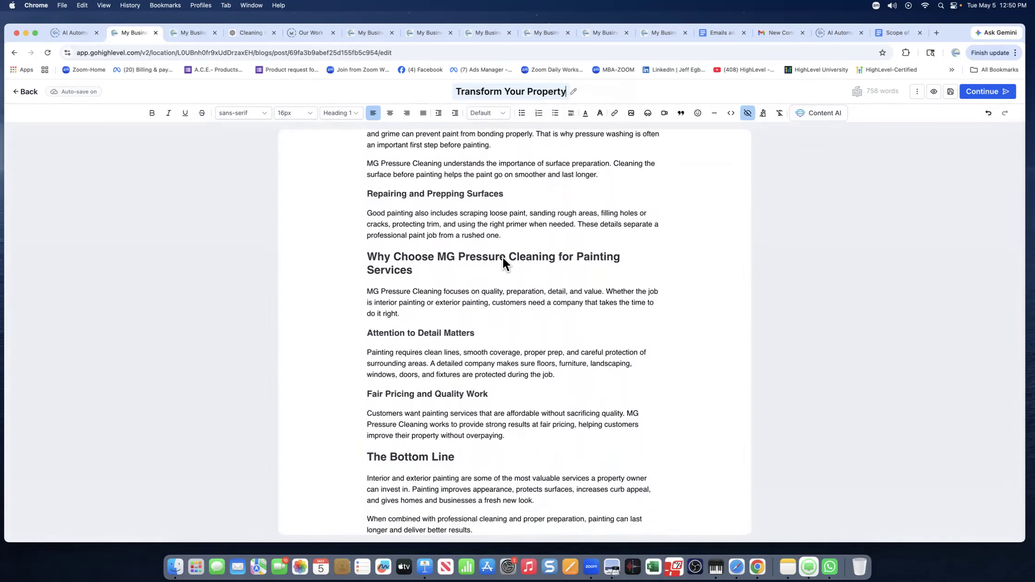
pyautogui.moveTo(599, 200); pyautogui.dragTo(636, 200)
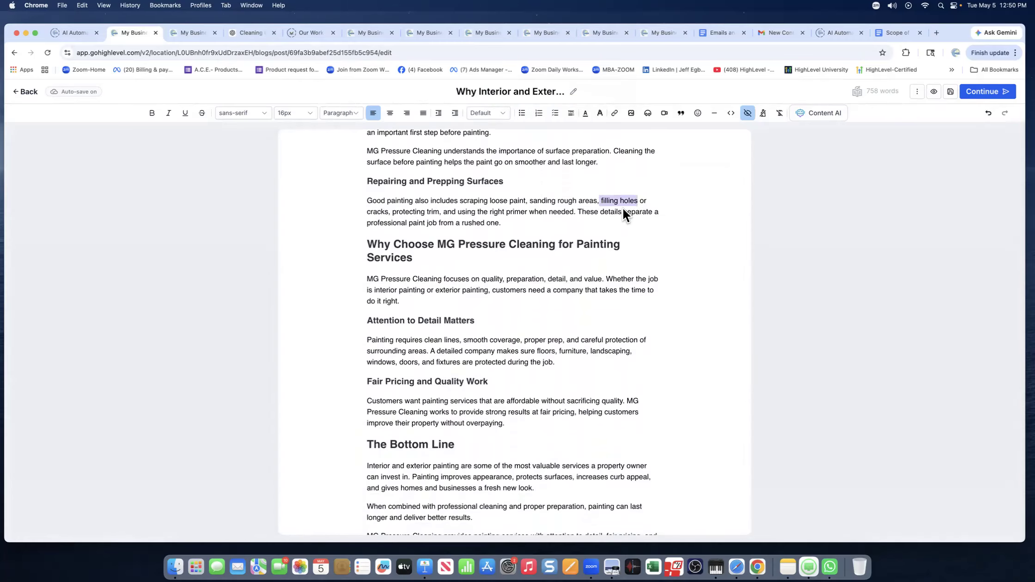
pyautogui.scroll(-1, 578, 501)
pyautogui.click(578, 501)
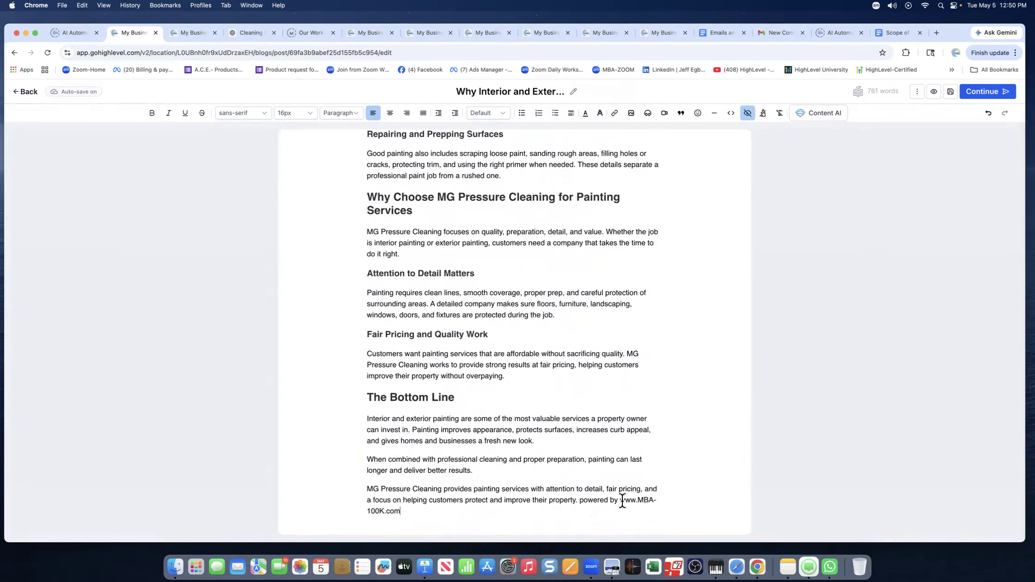
pyautogui.moveTo(620, 501); pyautogui.dragTo(626, 511)
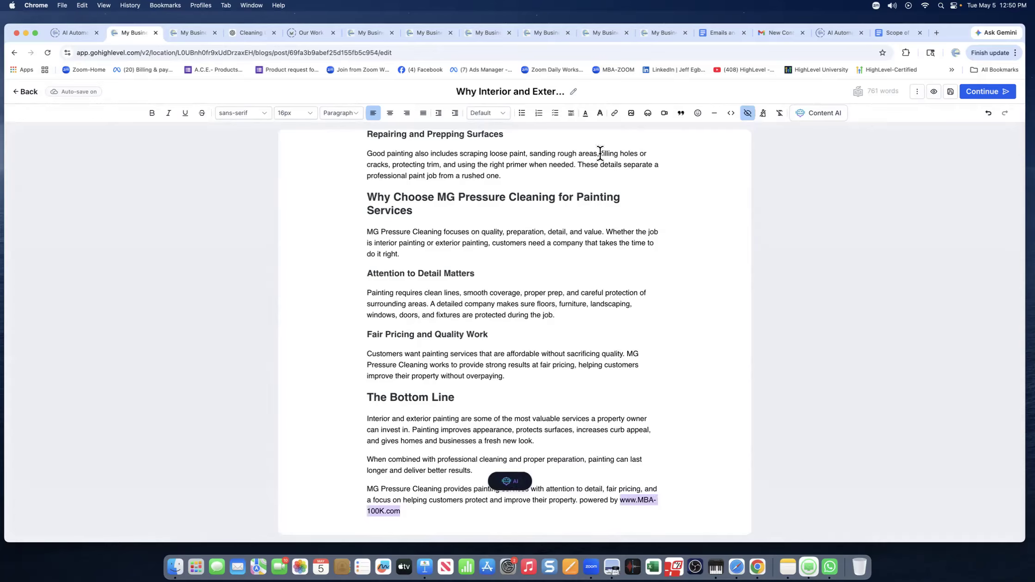
pyautogui.click(619, 115)
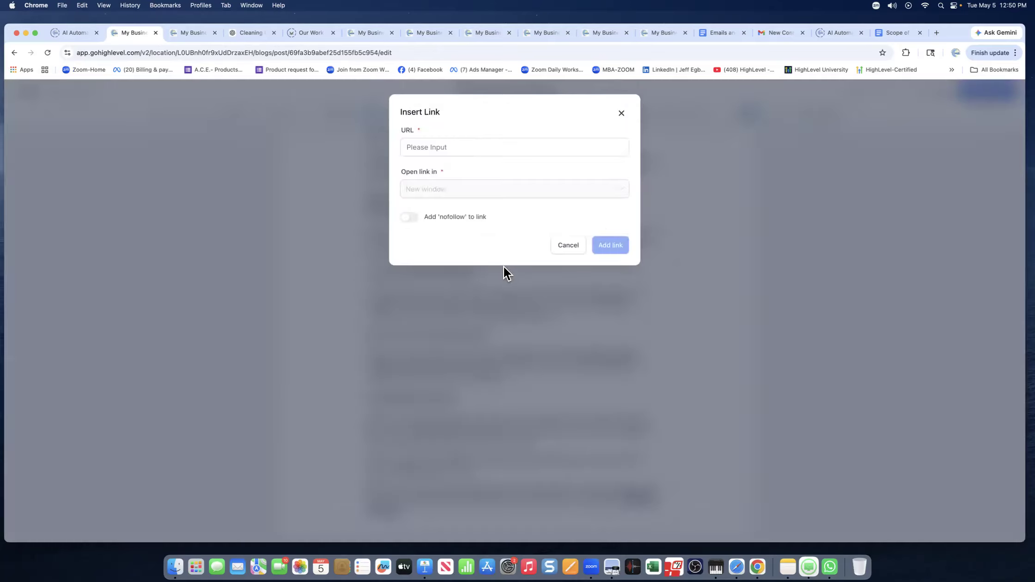
pyautogui.click(438, 148)
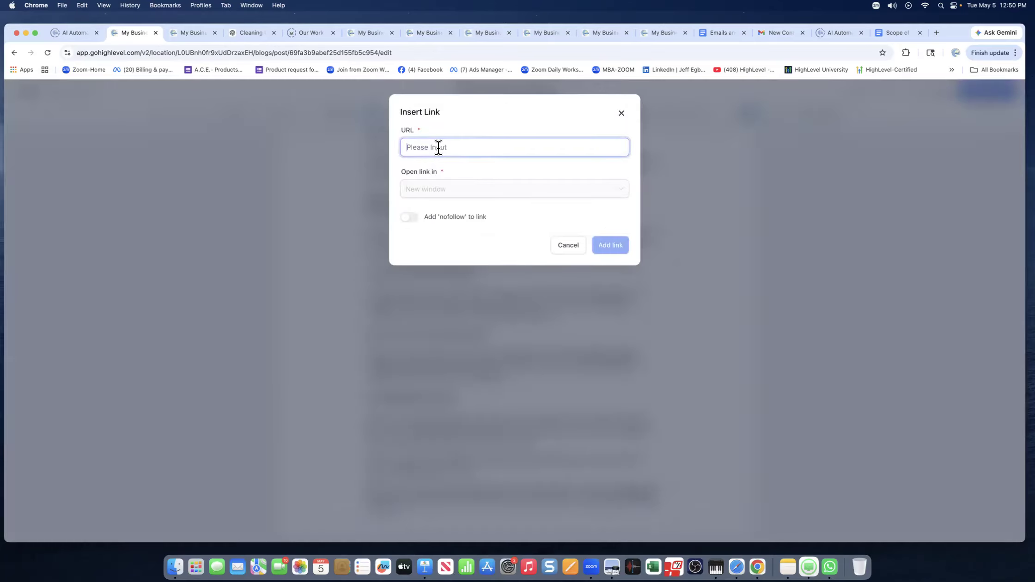
pyautogui.write('www.MBA-100K.com')
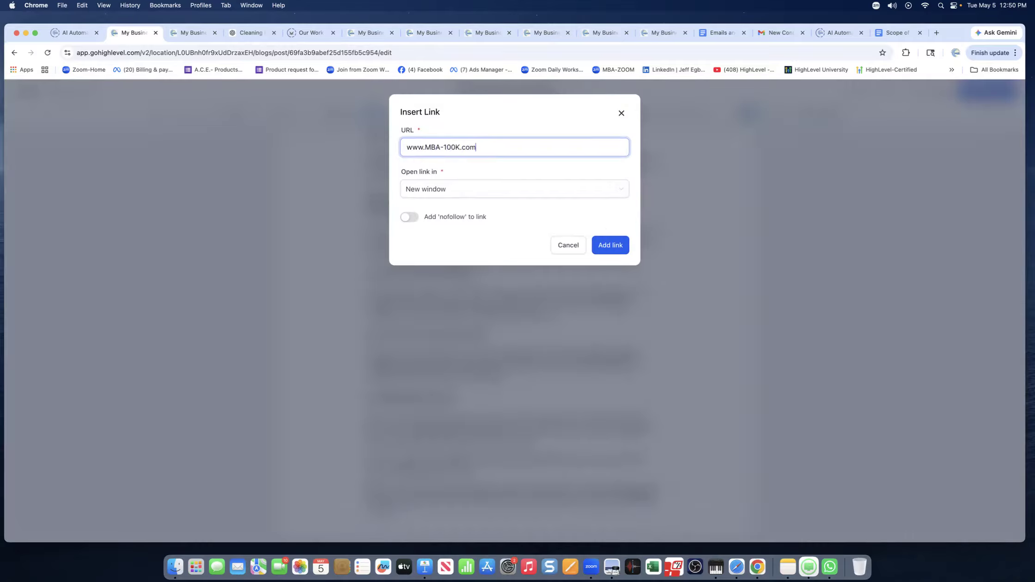
pyautogui.click(442, 189)
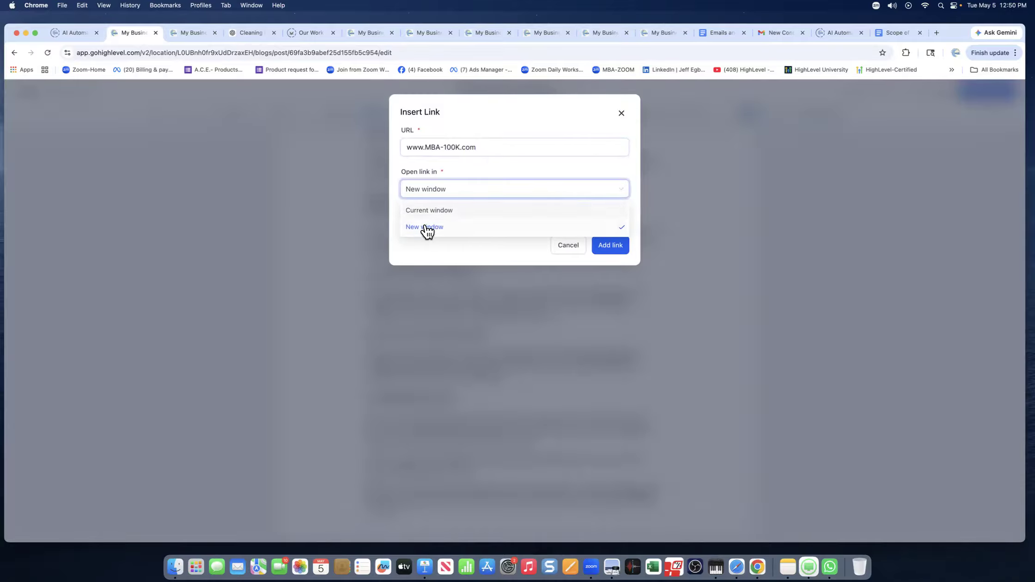
pyautogui.click(609, 246)
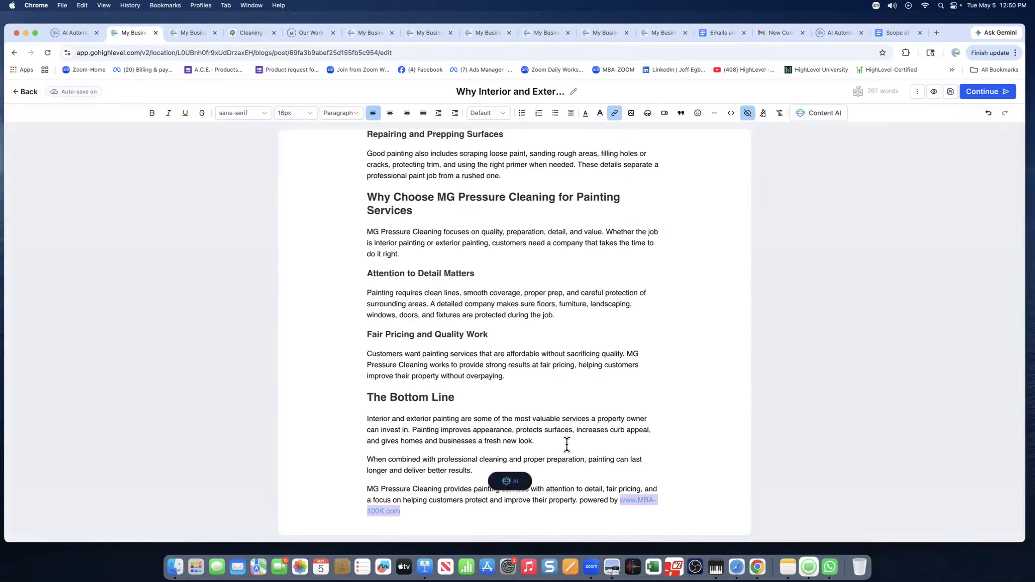
pyautogui.scroll(5, 501, 353)
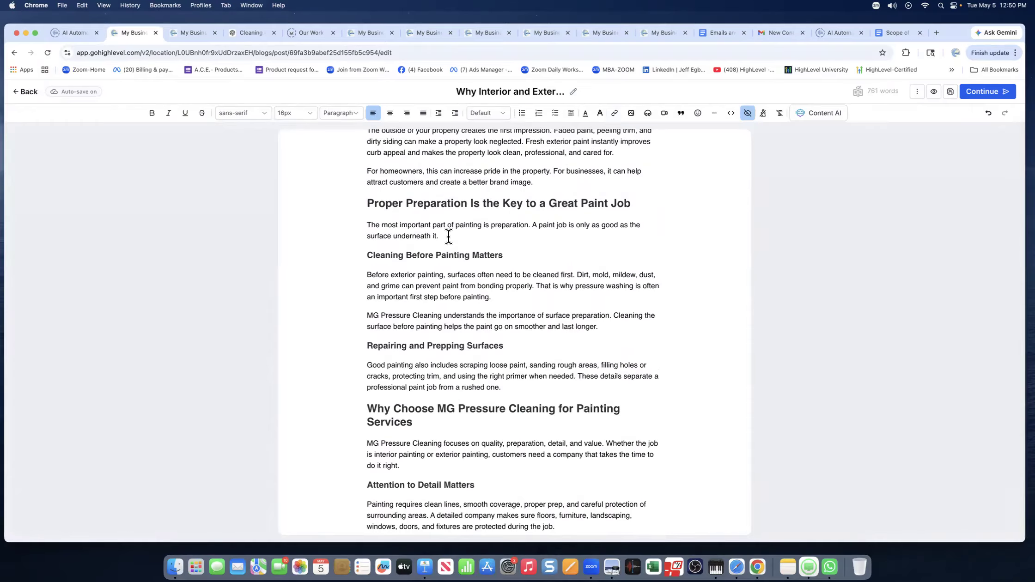
# Scroll back to the top of the post and check the title's heading level.
pyautogui.scroll(15, 471, 274)
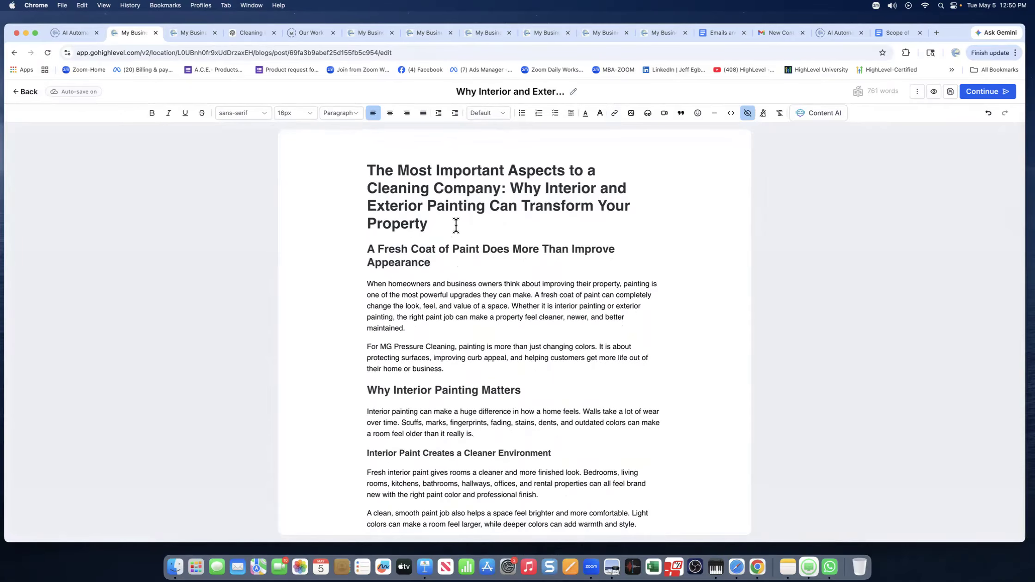
pyautogui.click(478, 227)
pyautogui.click(466, 330)
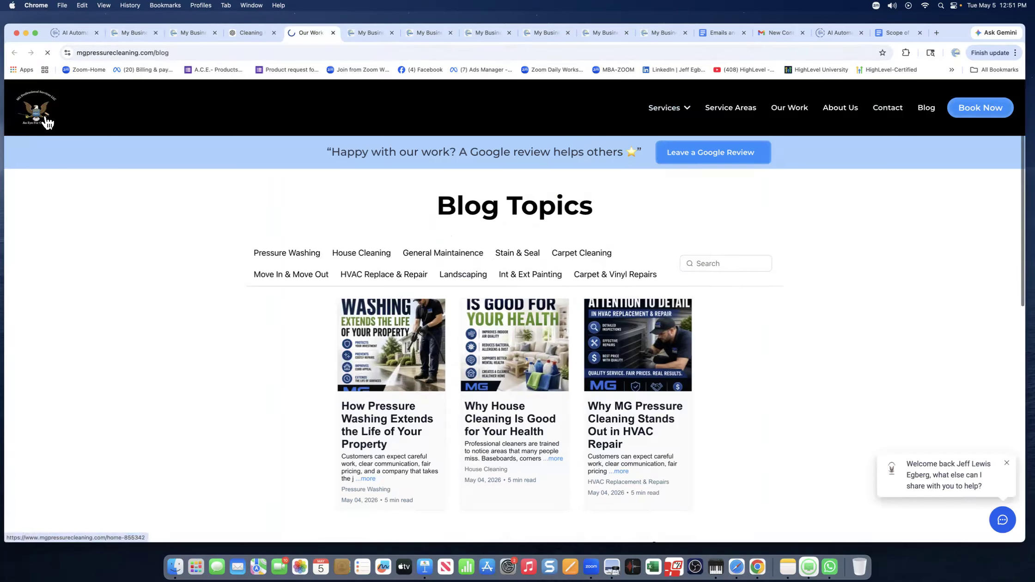
# Copy the MG Pressure Cleaning home page address from the website's address bar.
pyautogui.click(48, 123)
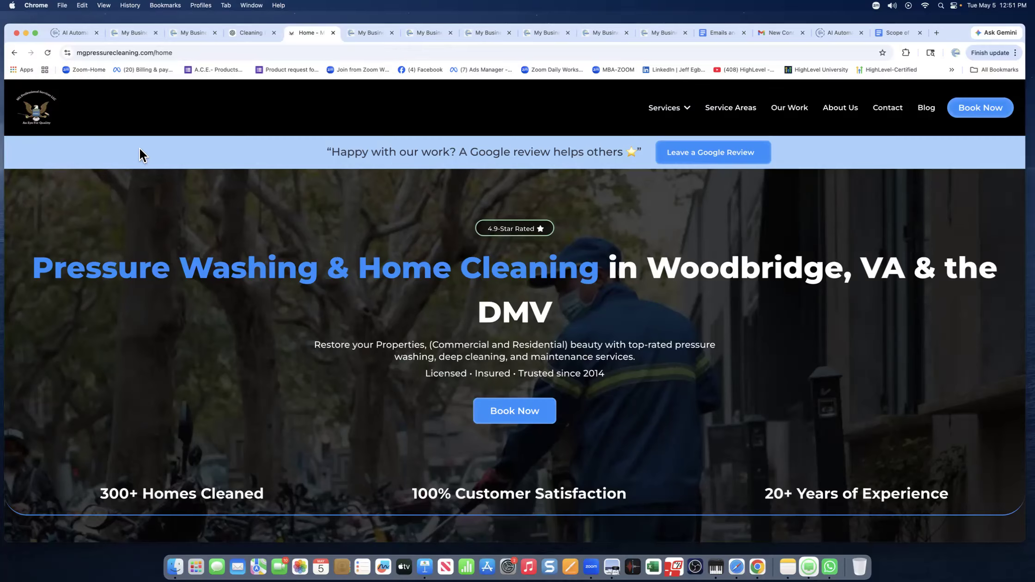
pyautogui.doubleClick(142, 52)
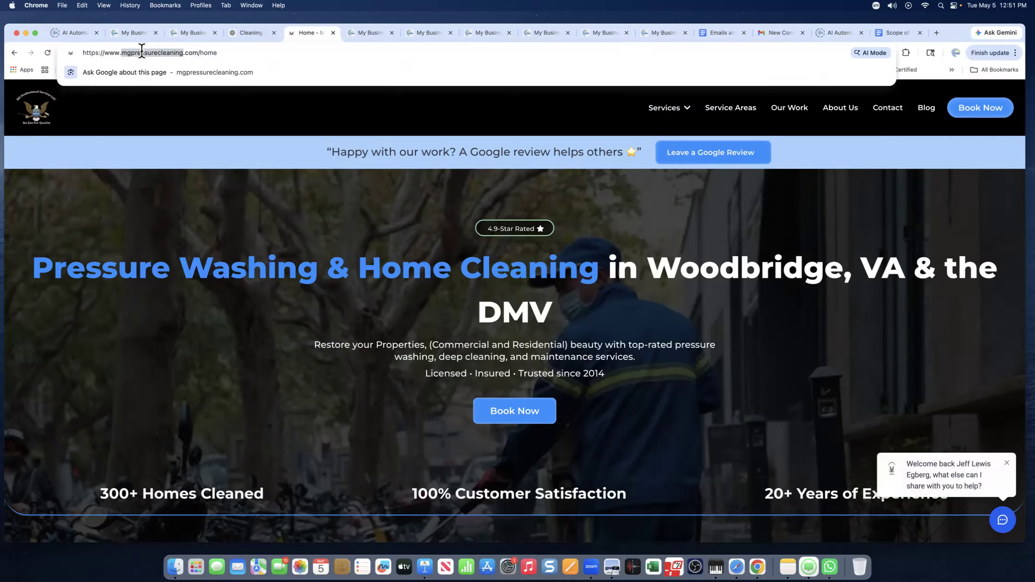
pyautogui.click(141, 51)
pyautogui.rightClick(141, 49)
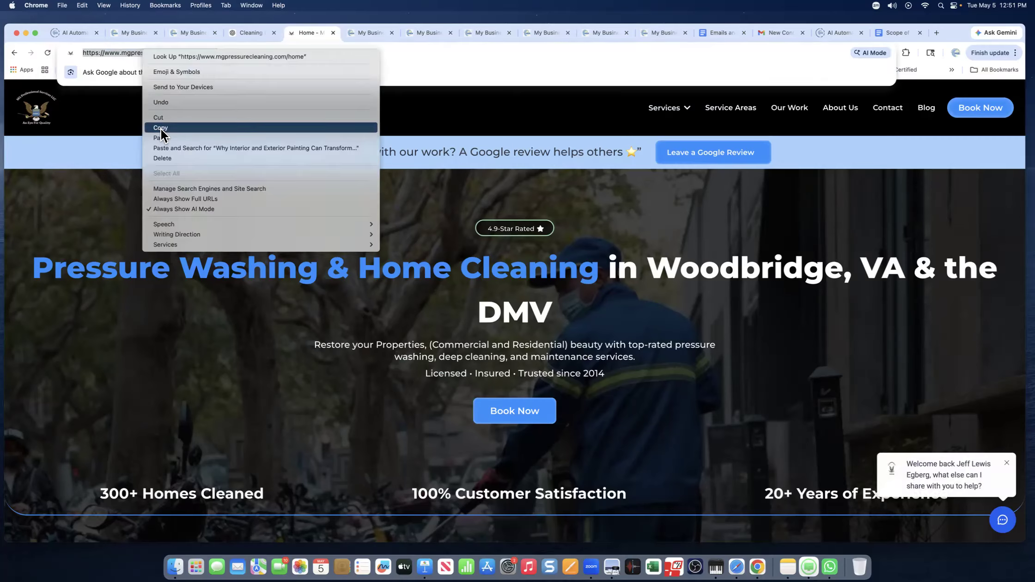
pyautogui.click(137, 33)
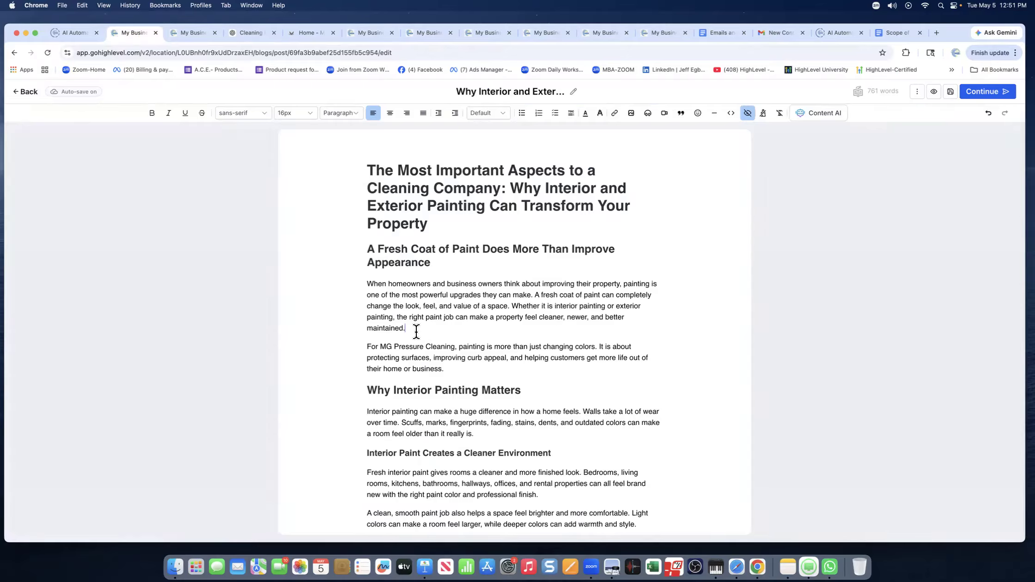
# Paste the home page address after 'maintained.' in the post body.
pyautogui.press('super+v')
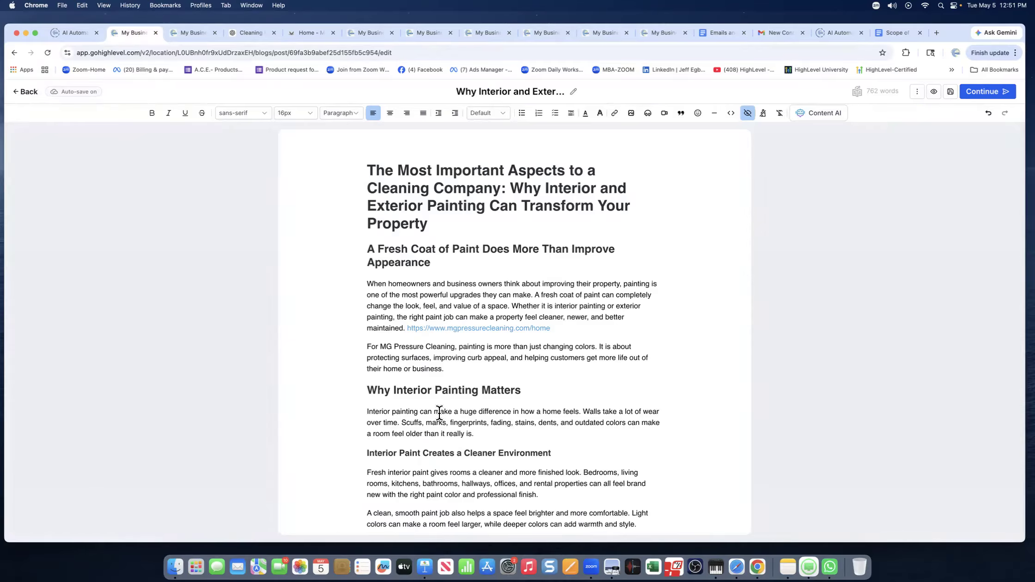
pyautogui.moveTo(521, 391); pyautogui.dragTo(418, 392)
pyautogui.scroll(-5, 418, 455)
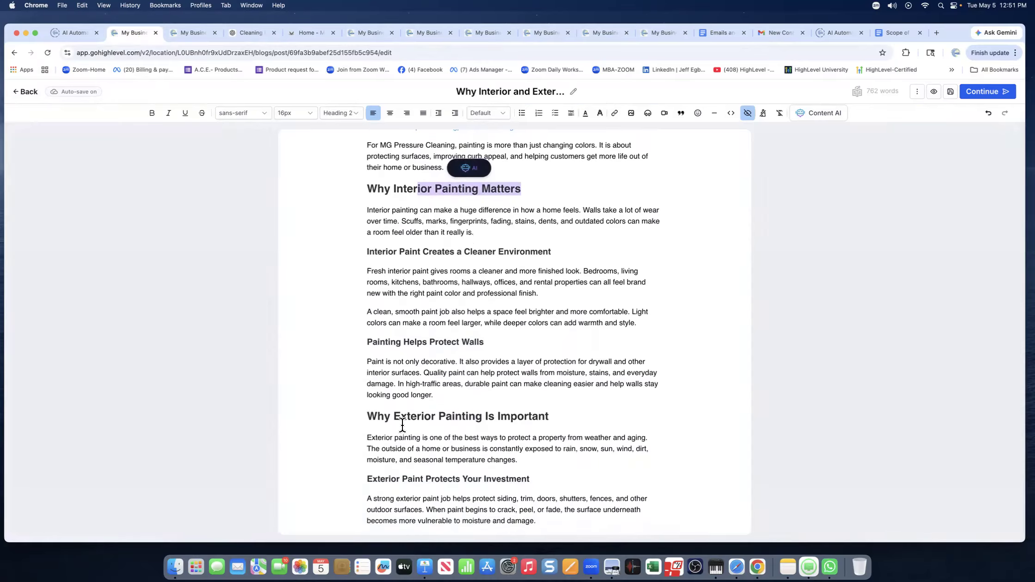
pyautogui.click(394, 417)
# Link 'Exterior Painting Is Important' to the pasted home page address, opening in a new window.
pyautogui.moveTo(394, 417); pyautogui.dragTo(549, 417)
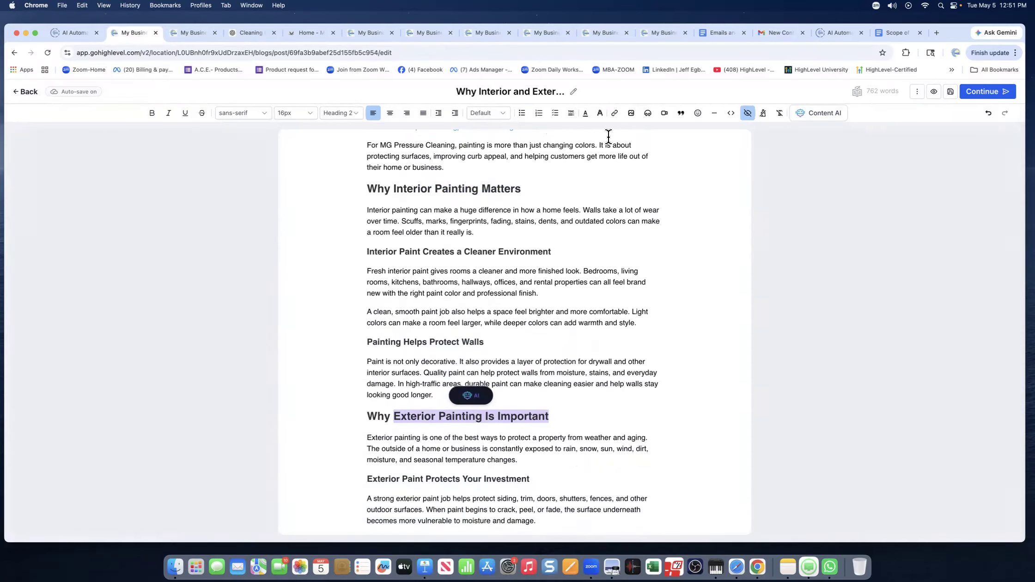
pyautogui.click(615, 113)
pyautogui.rightClick(434, 147)
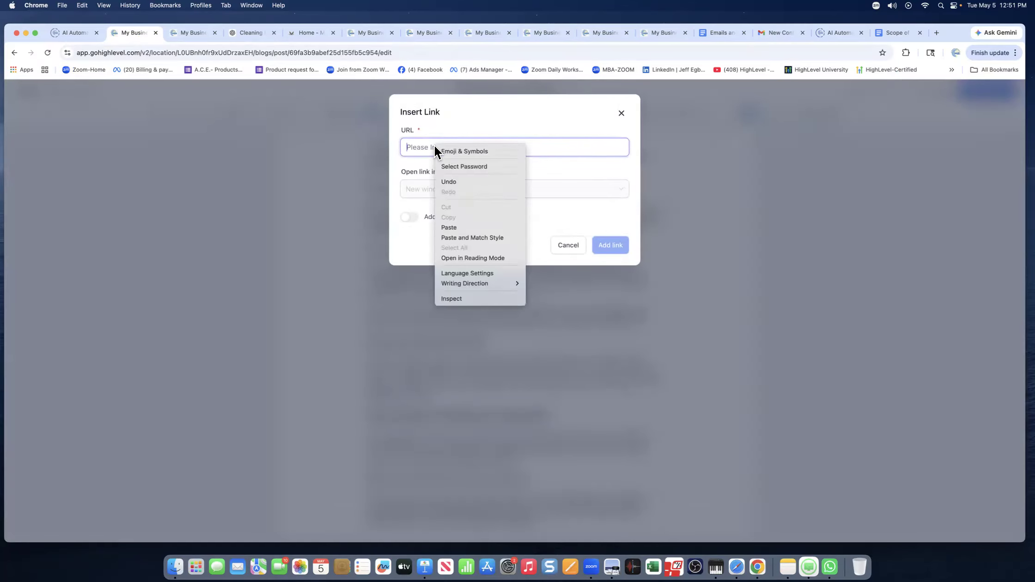
pyautogui.click(448, 227)
pyautogui.click(424, 192)
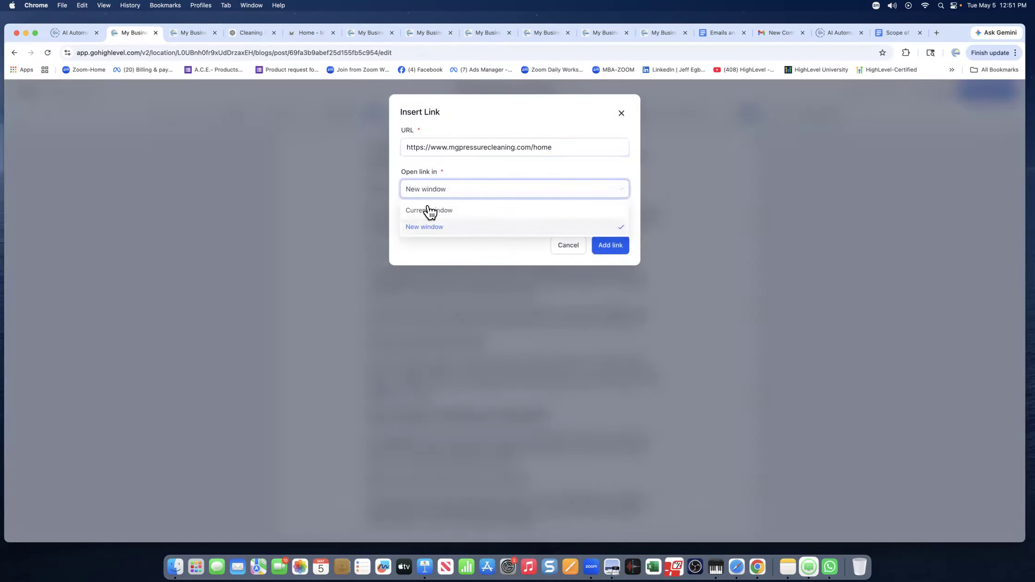
pyautogui.click(418, 226)
pyautogui.click(611, 245)
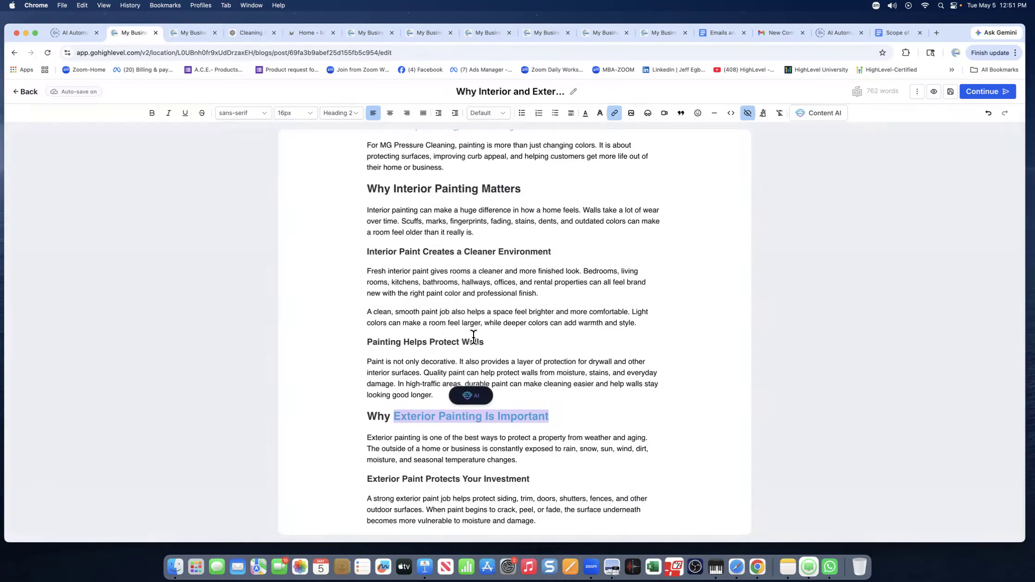
pyautogui.scroll(-15, 460, 268)
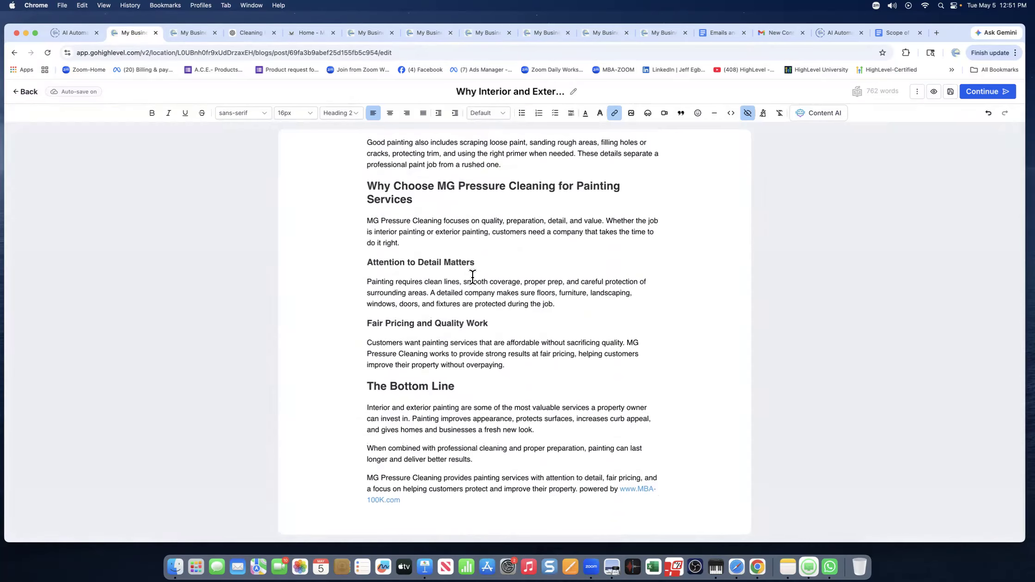
# Scroll back up through the post and continue to its publish settings.
pyautogui.scroll(5, 473, 277)
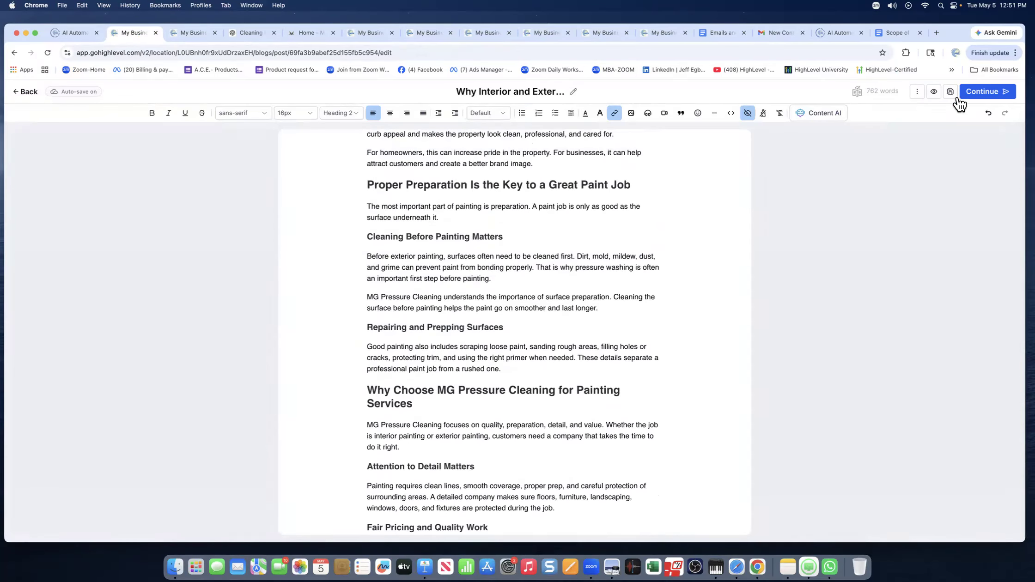
pyautogui.click(981, 92)
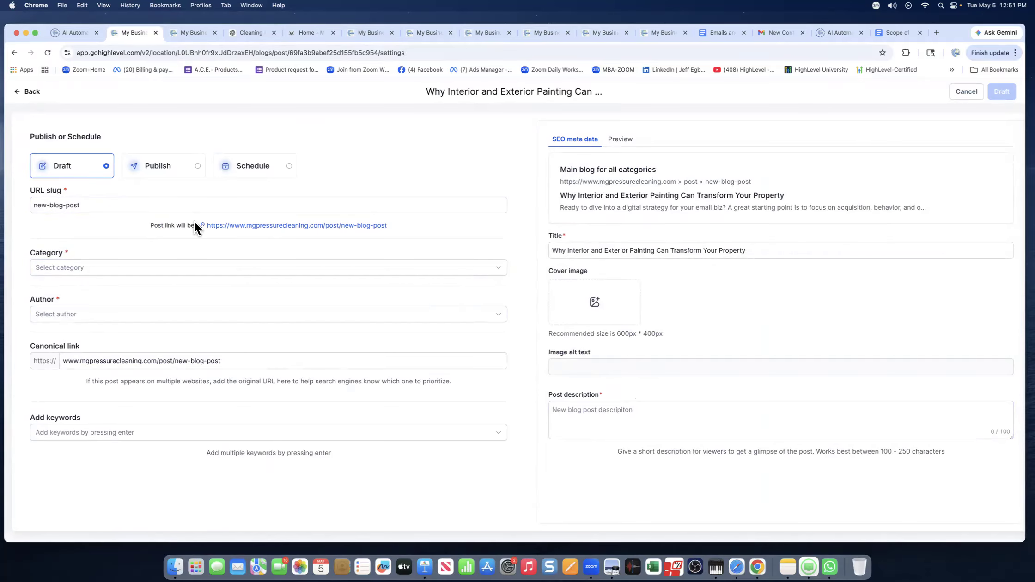
# Clear the old new-blog-post slug and copy 'Interior and Exterior Painting' from the preview title.
pyautogui.tripleClick(71, 210)
pyautogui.press('BackSpace')
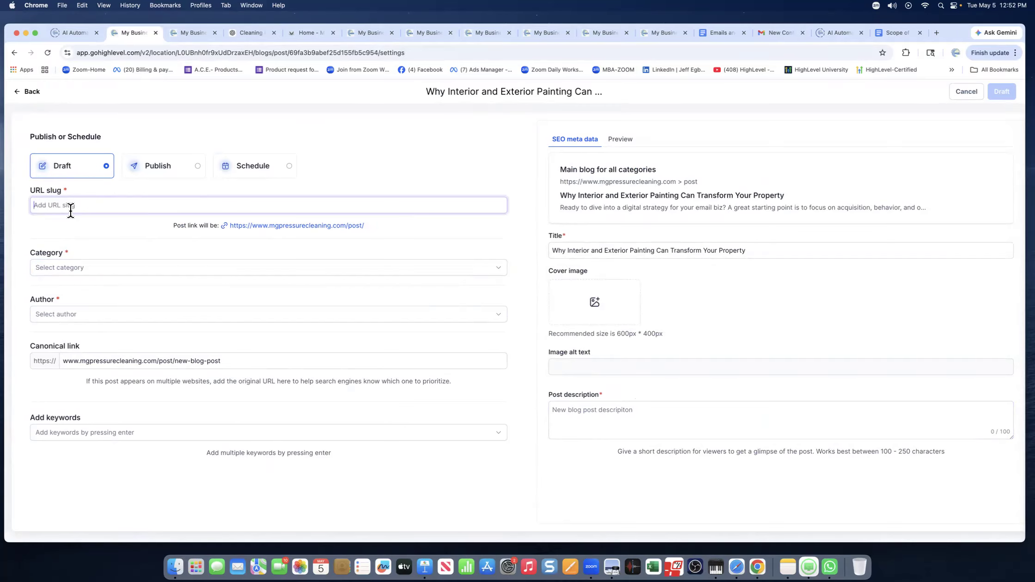
pyautogui.hscroll(1, 71, 210)
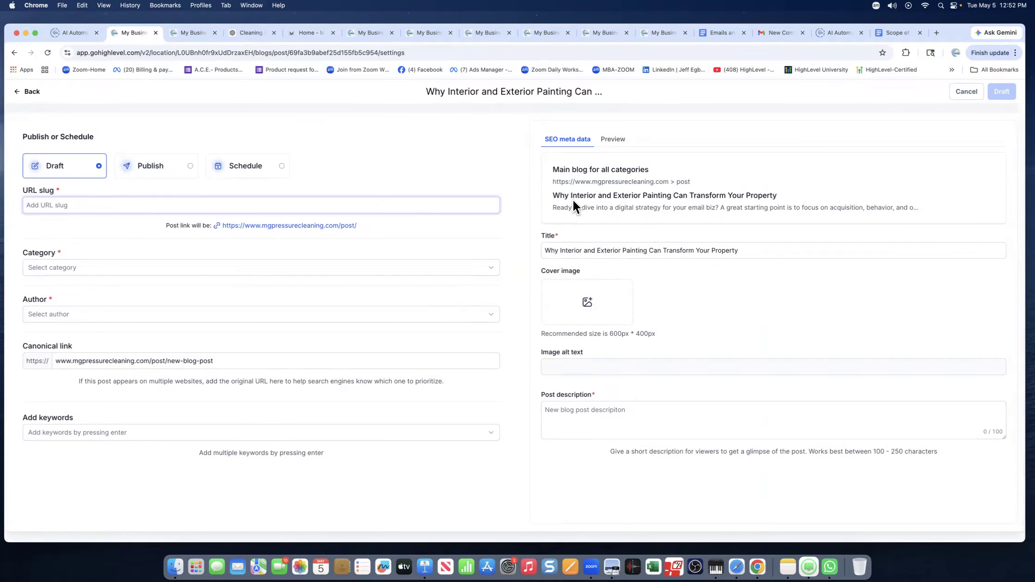
pyautogui.moveTo(571, 195); pyautogui.dragTo(672, 195)
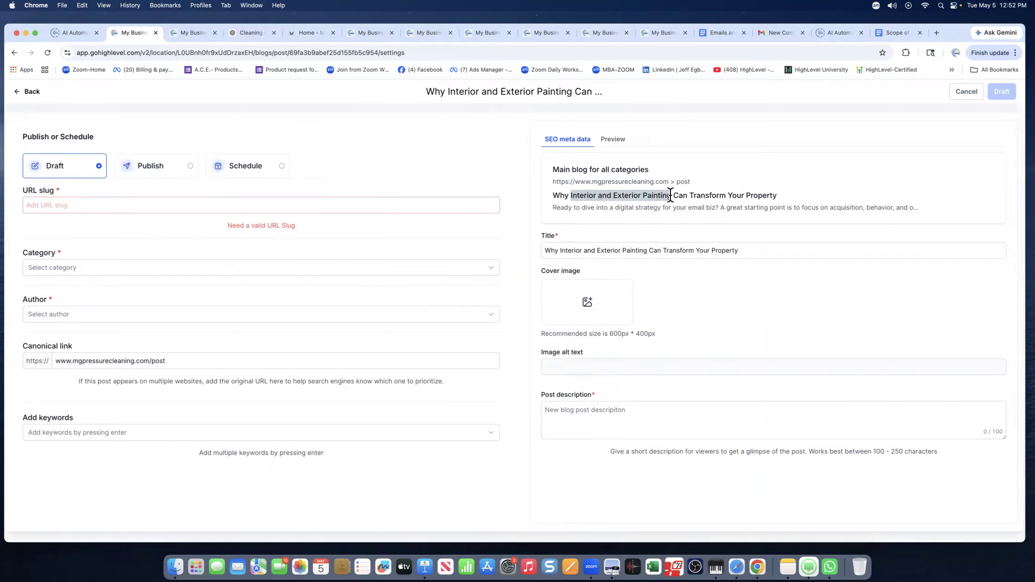
pyautogui.rightClick(656, 194)
pyautogui.click(670, 215)
# Paste the title as the slug and remove '-and' to get interior-exterior-painting.
pyautogui.click(109, 206)
pyautogui.rightClick(88, 205)
pyautogui.click(98, 286)
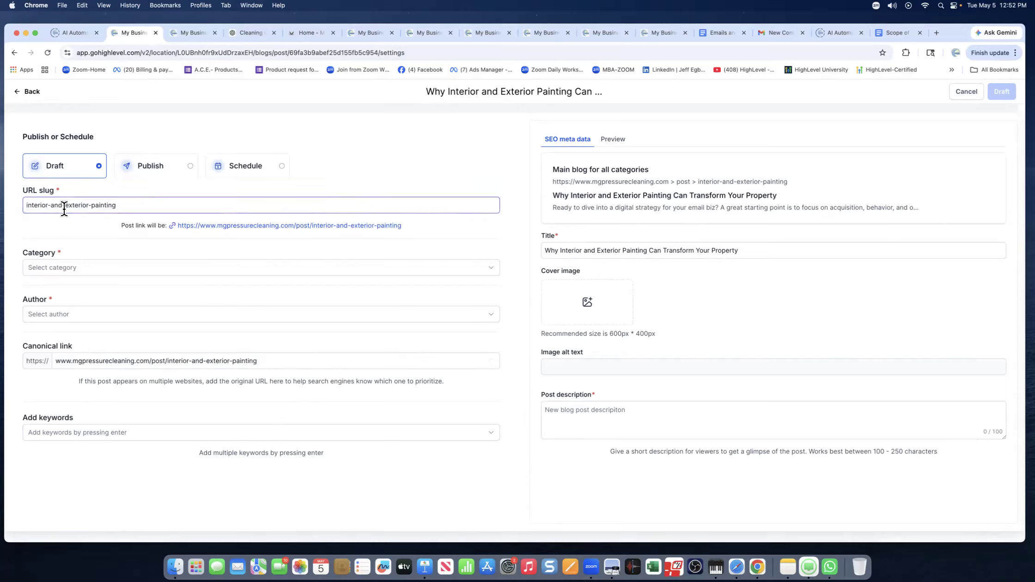
pyautogui.moveTo(63, 207); pyautogui.dragTo(47, 210)
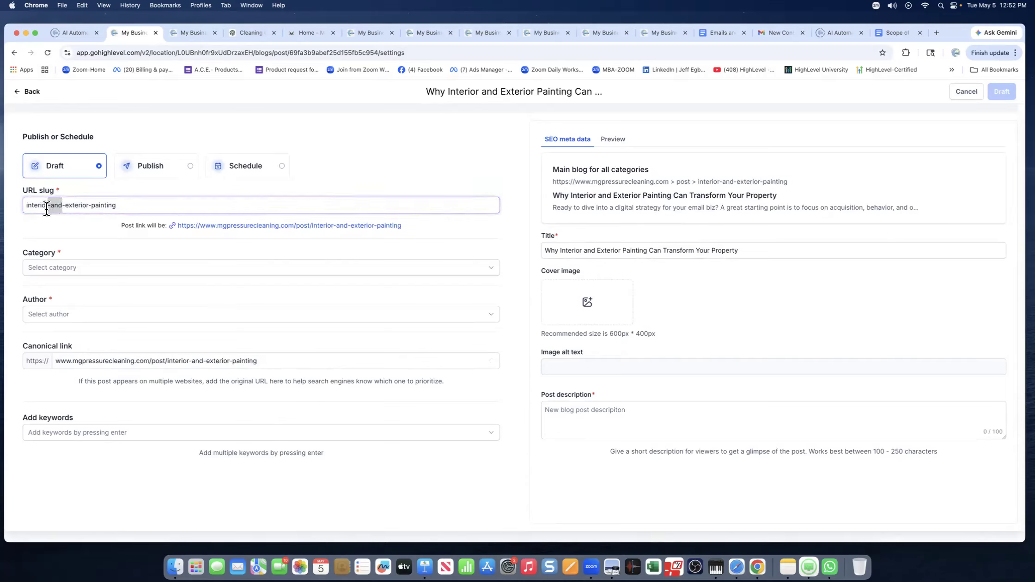
pyautogui.press('BackSpace')
pyautogui.click(67, 227)
pyautogui.click(78, 274)
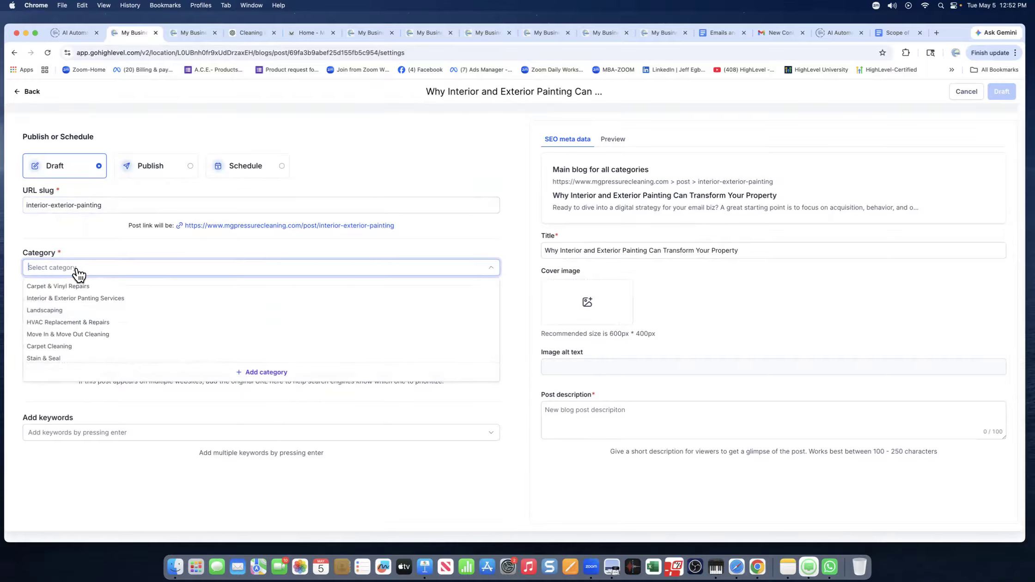
# File the post under Interior & Exterior Panting Services and assign its author.
pyautogui.click(77, 299)
pyautogui.click(98, 246)
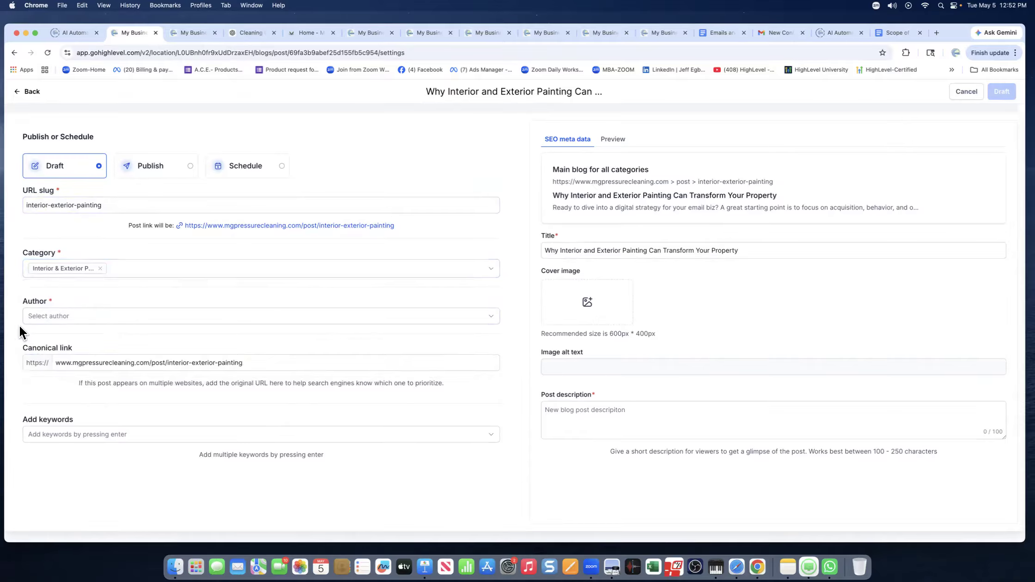
pyautogui.click(116, 273)
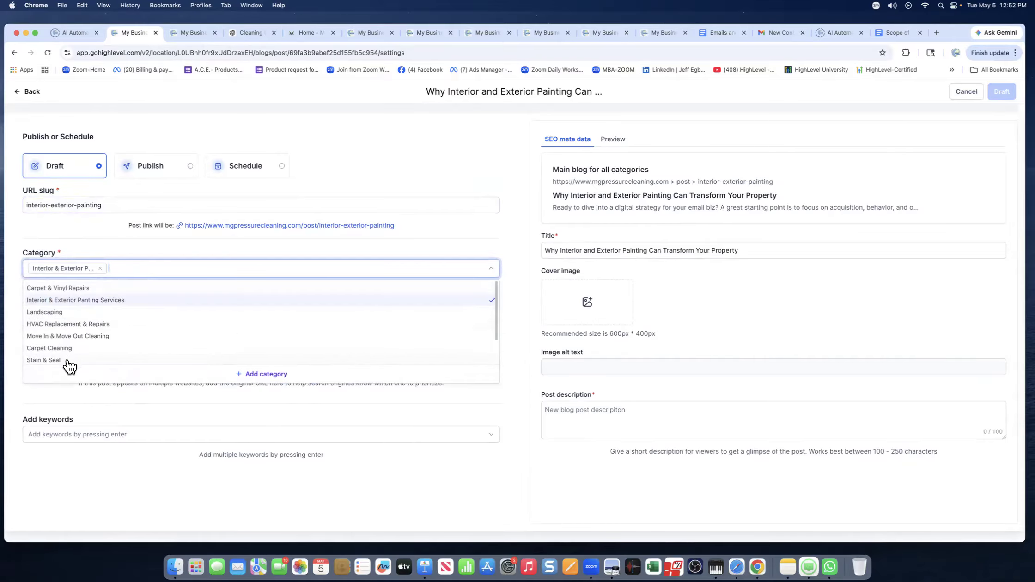
pyautogui.scroll(-2, 75, 365)
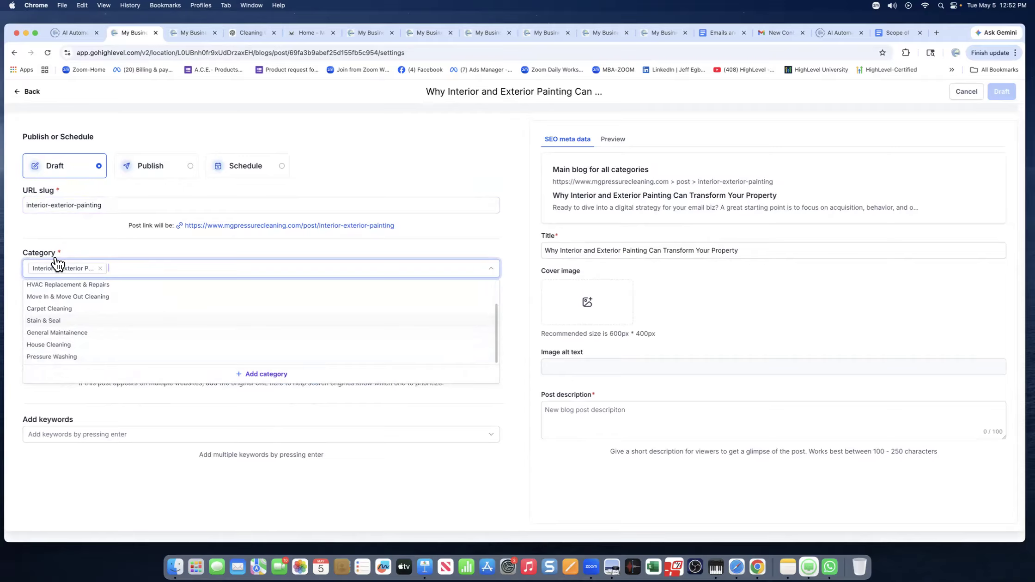
pyautogui.click(76, 237)
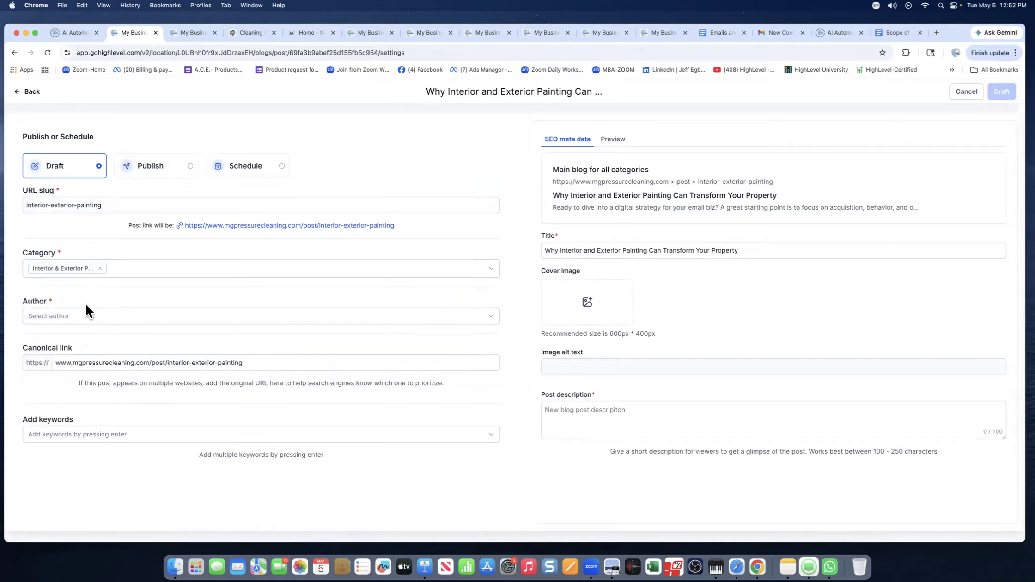
pyautogui.click(77, 318)
pyautogui.click(65, 336)
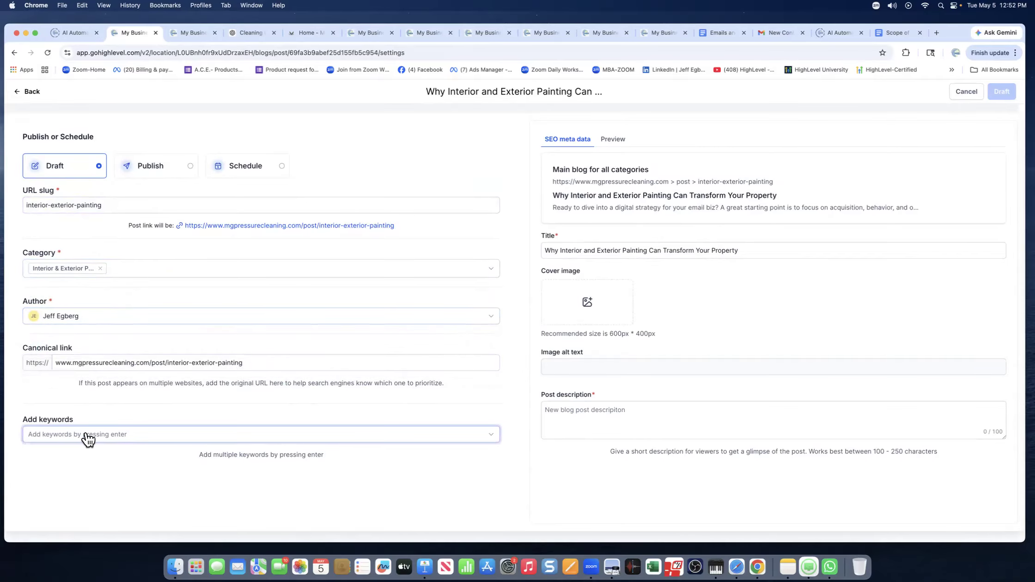
# Add the keywords 'power washing' and 'interior painting' to the post.
pyautogui.hscroll(-1, 51, 439)
pyautogui.hscroll(-1, 121, 325)
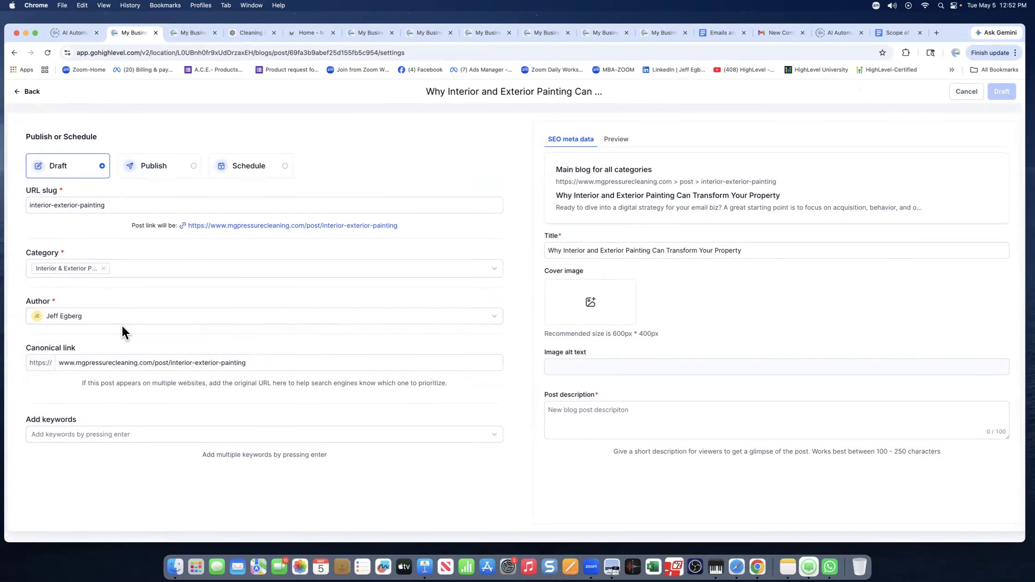
pyautogui.click(107, 440)
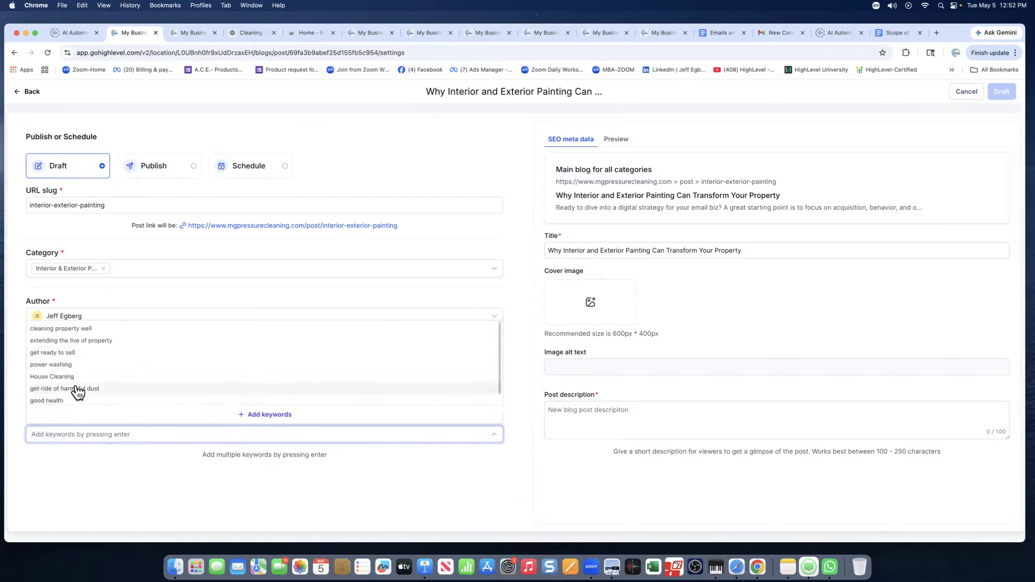
pyautogui.click(51, 364)
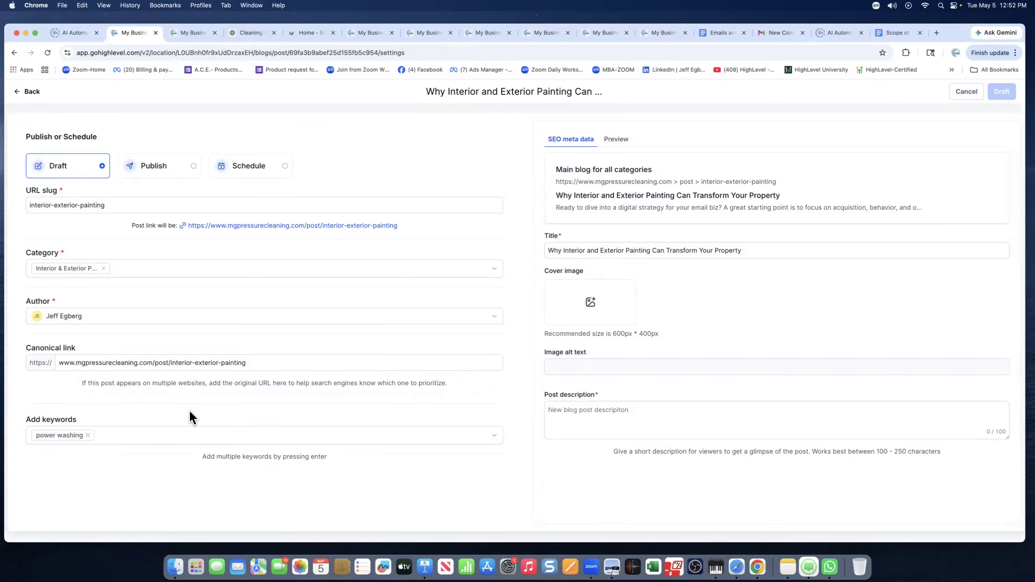
pyautogui.click(126, 443)
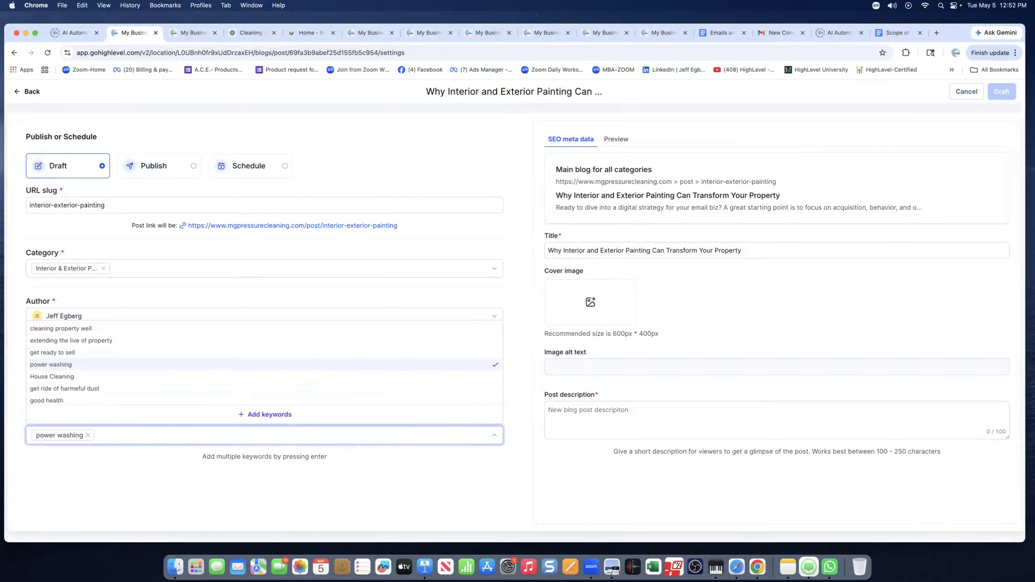
pyautogui.write('interior')
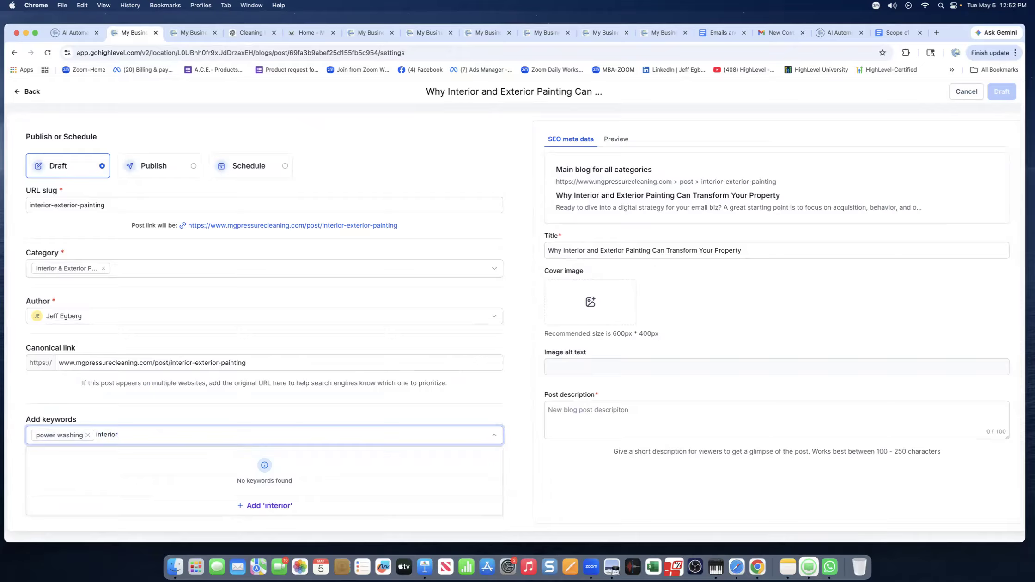
pyautogui.write(' painting')
pyautogui.click(252, 509)
pyautogui.click(198, 443)
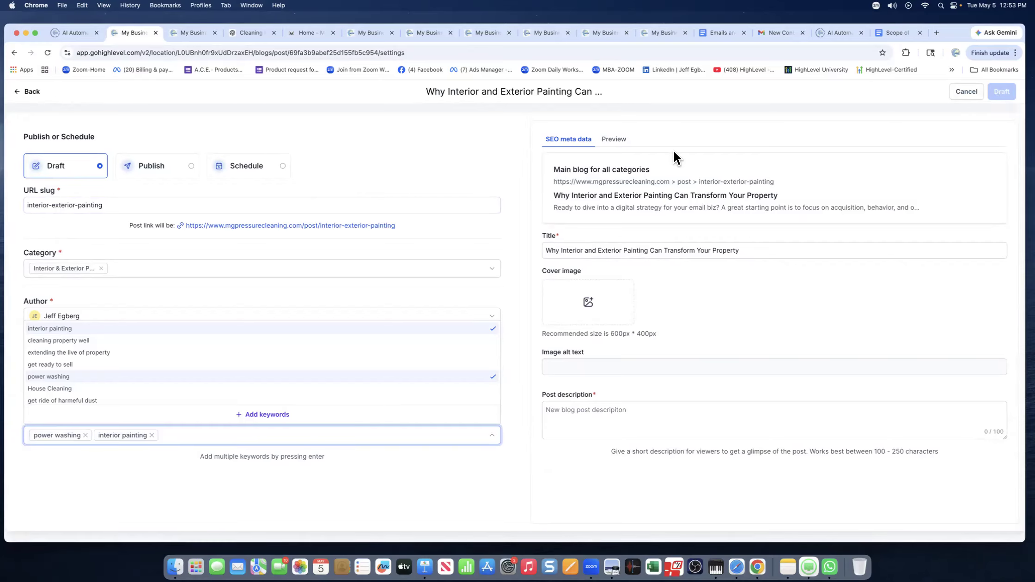
pyautogui.click(116, 298)
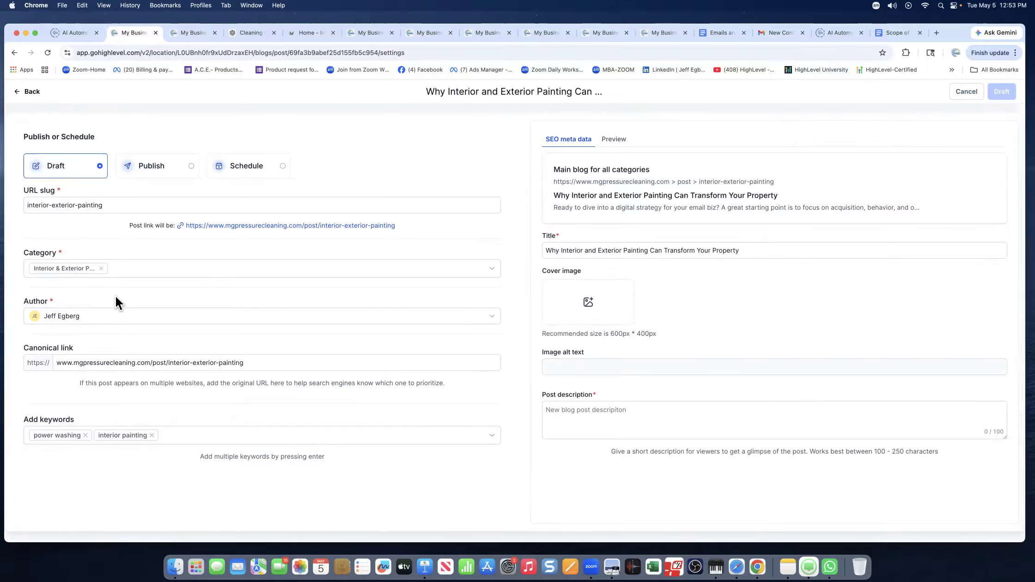